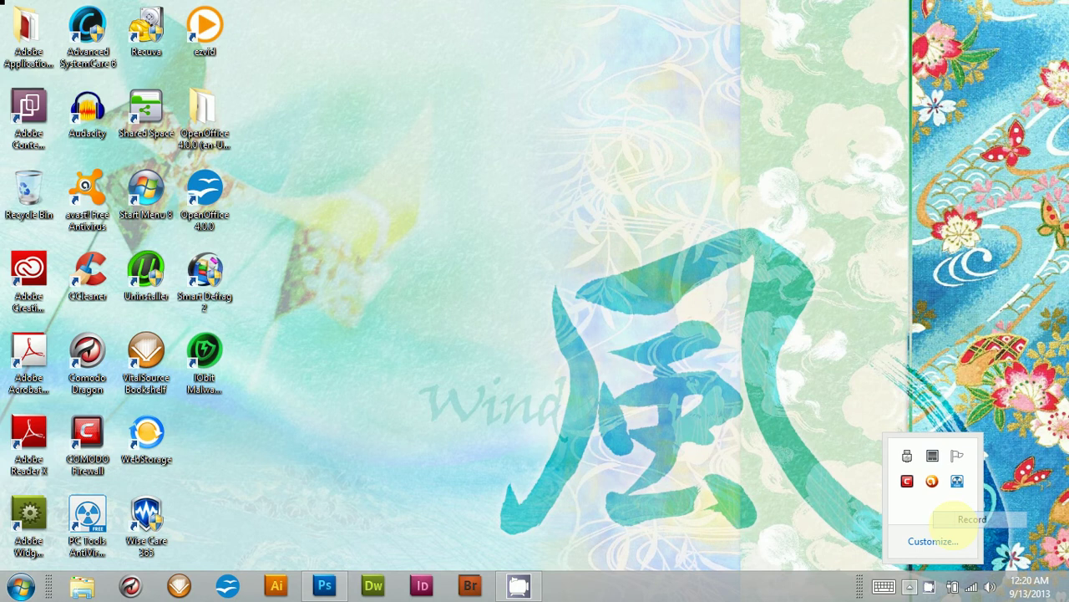
Restore the Photoshop window showing the Pop and Mentos photo from the taskbar
click(341, 587)
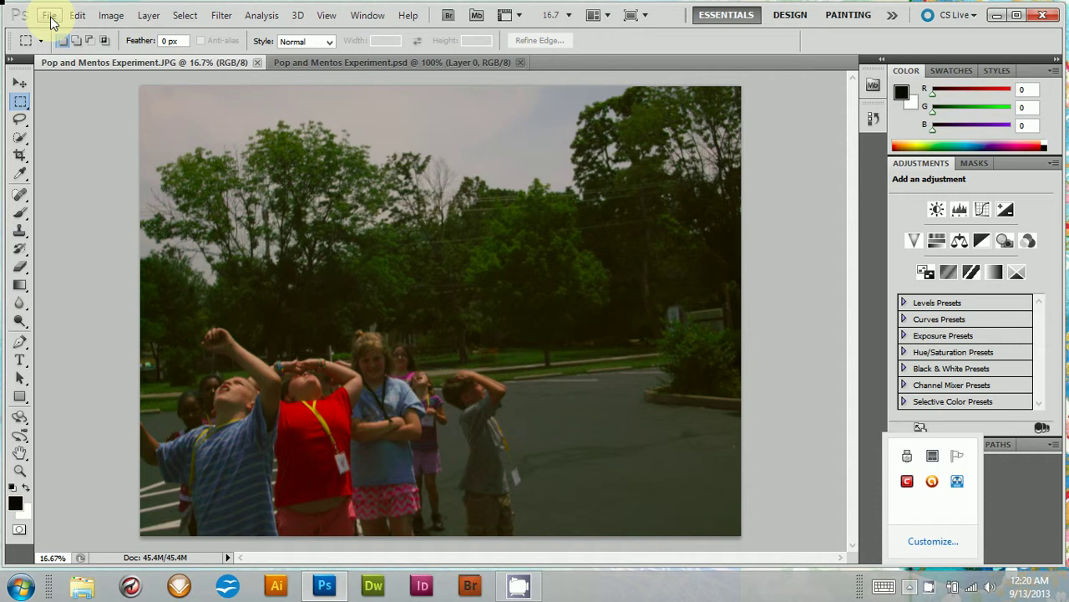
Apply Brightness/Contrast to the Pop and Mentos photo with brightness 75 and contrast -21
click(123, 18)
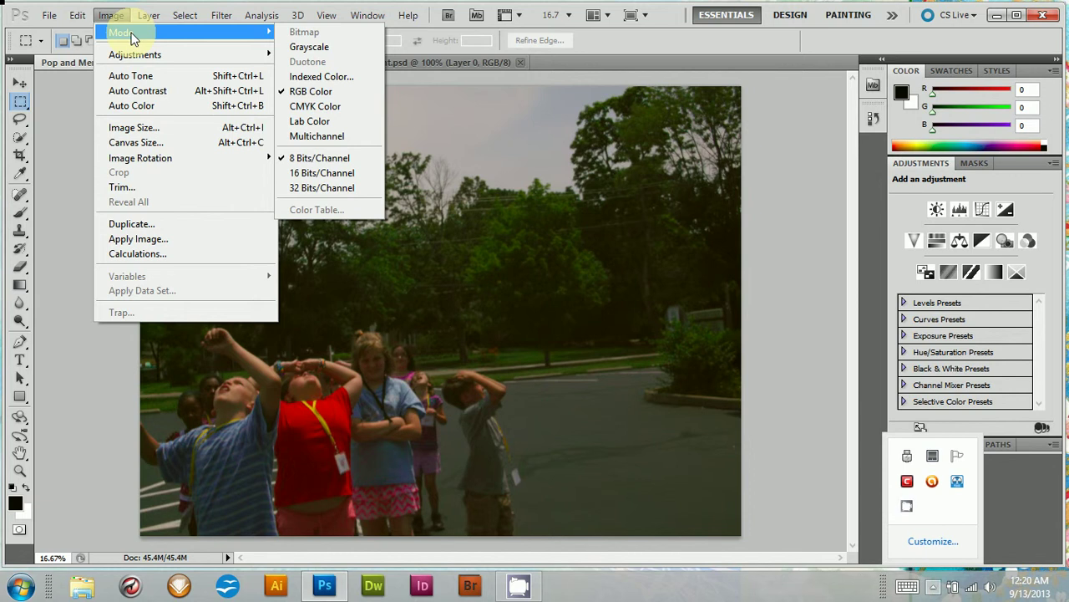
mouse_move(135, 55)
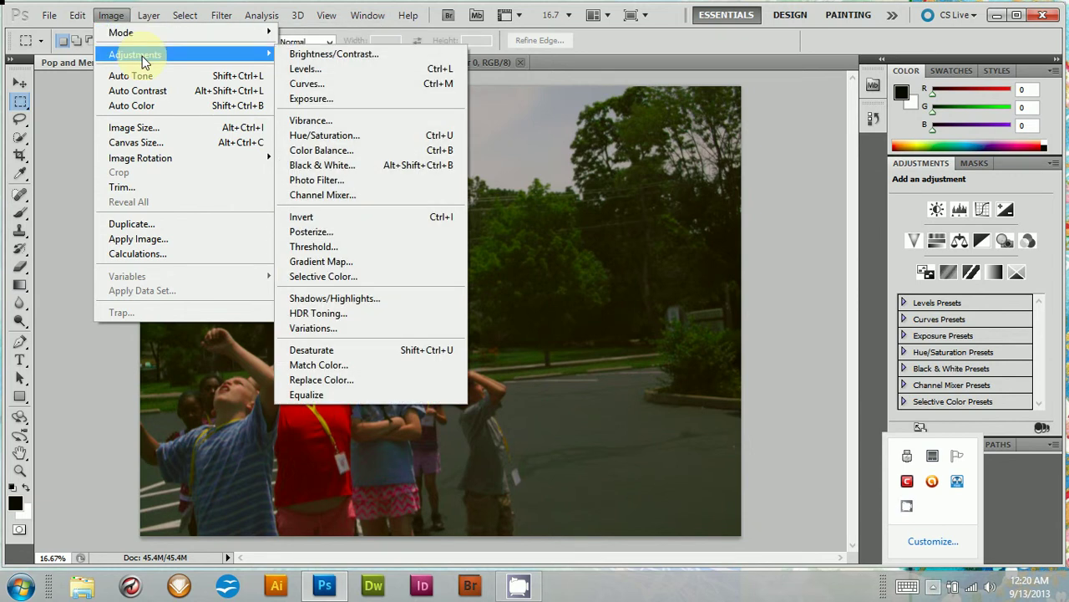
click(288, 56)
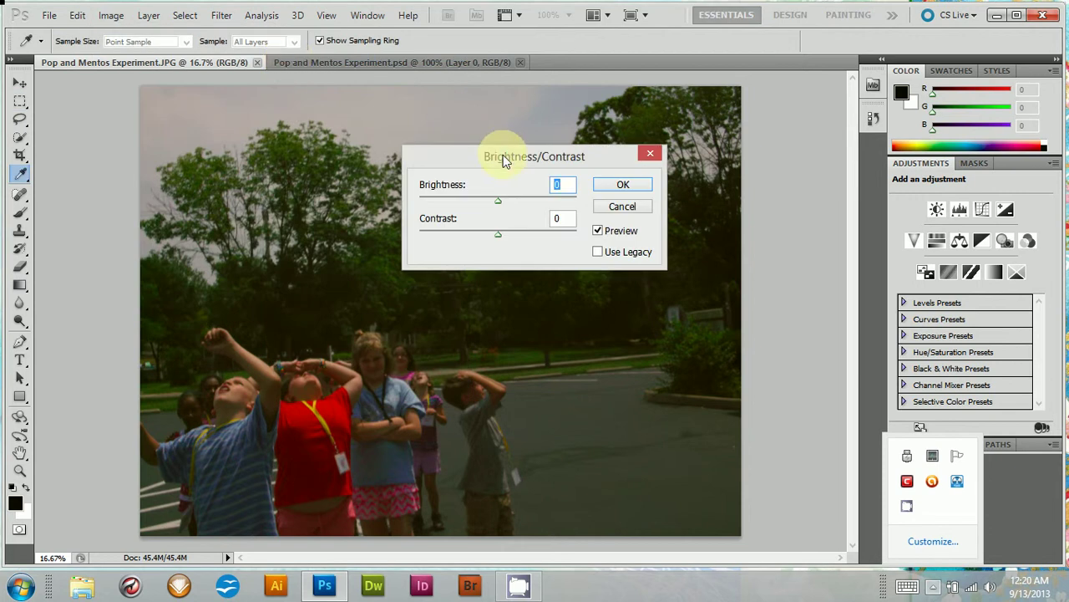
drag(498, 202, 537, 201)
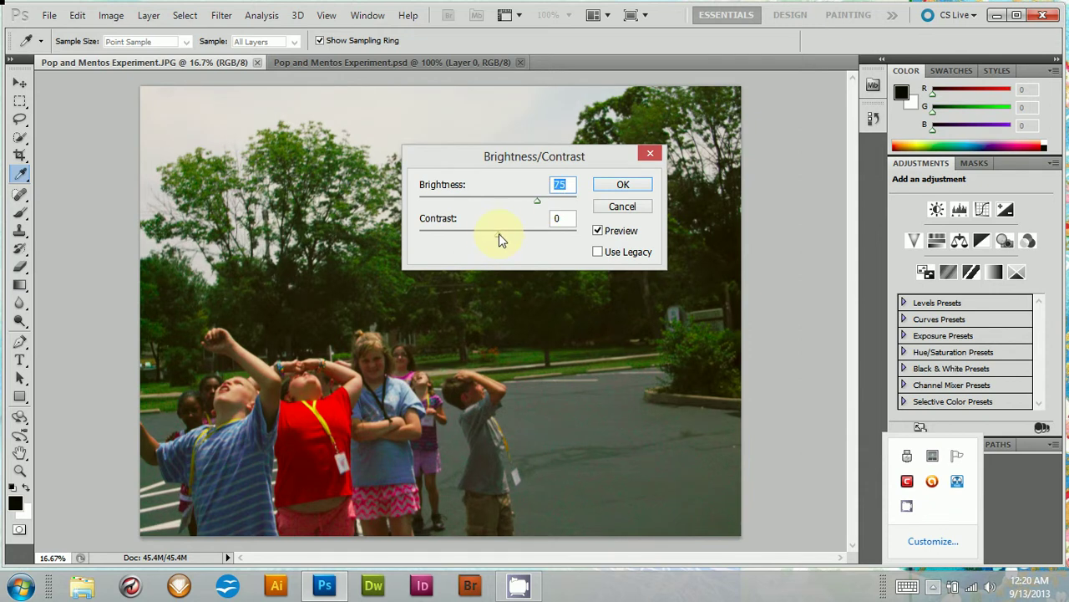
drag(499, 233, 477, 238)
drag(474, 236, 458, 237)
drag(463, 235, 465, 234)
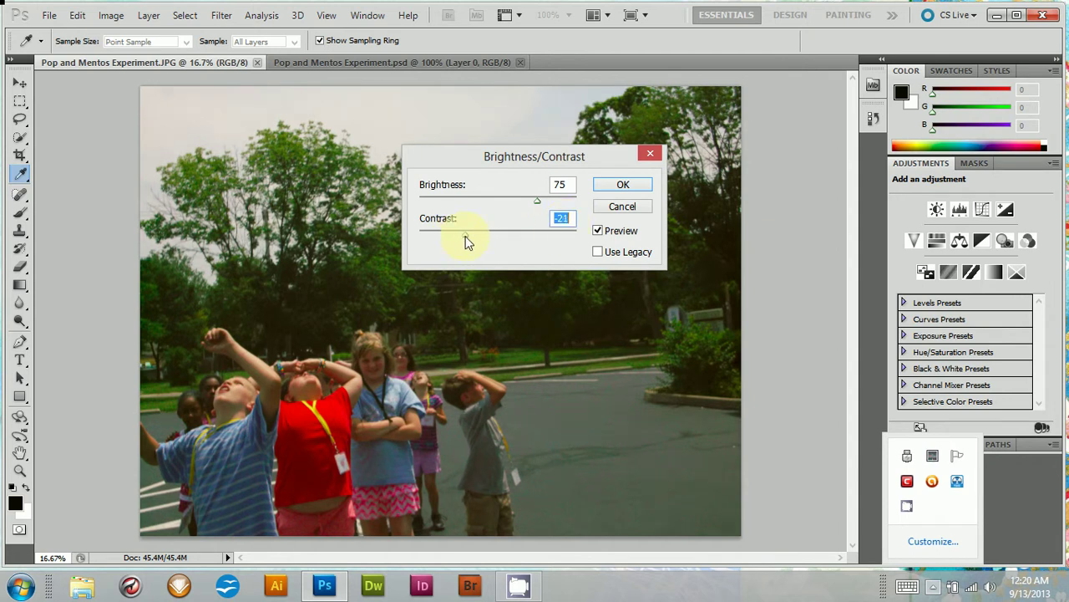
click(619, 185)
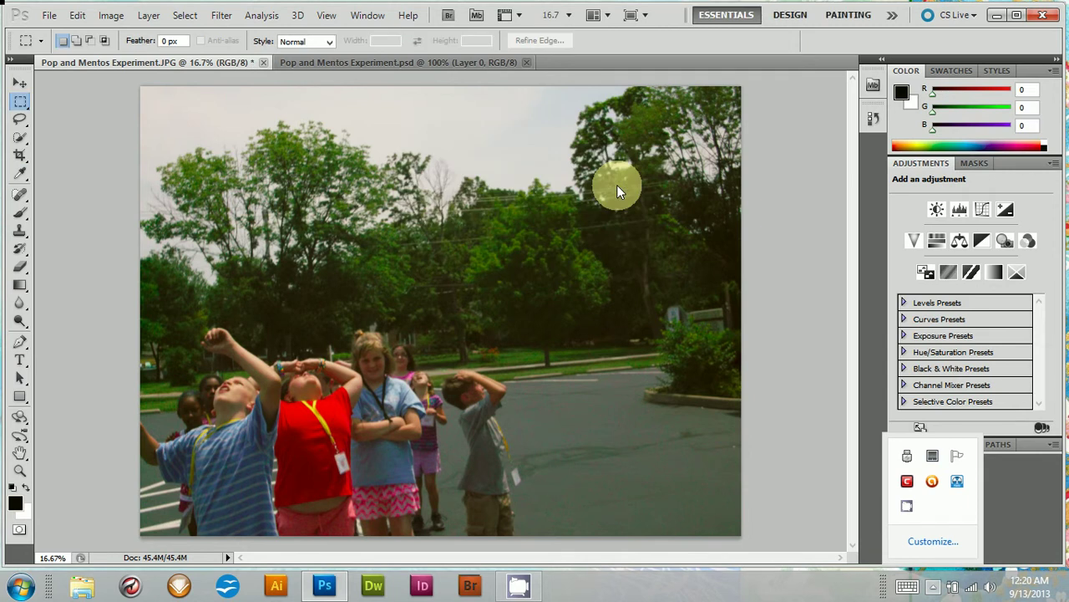
Apply Auto Tone, Auto Contrast and Auto Color to the photo in turn
click(112, 17)
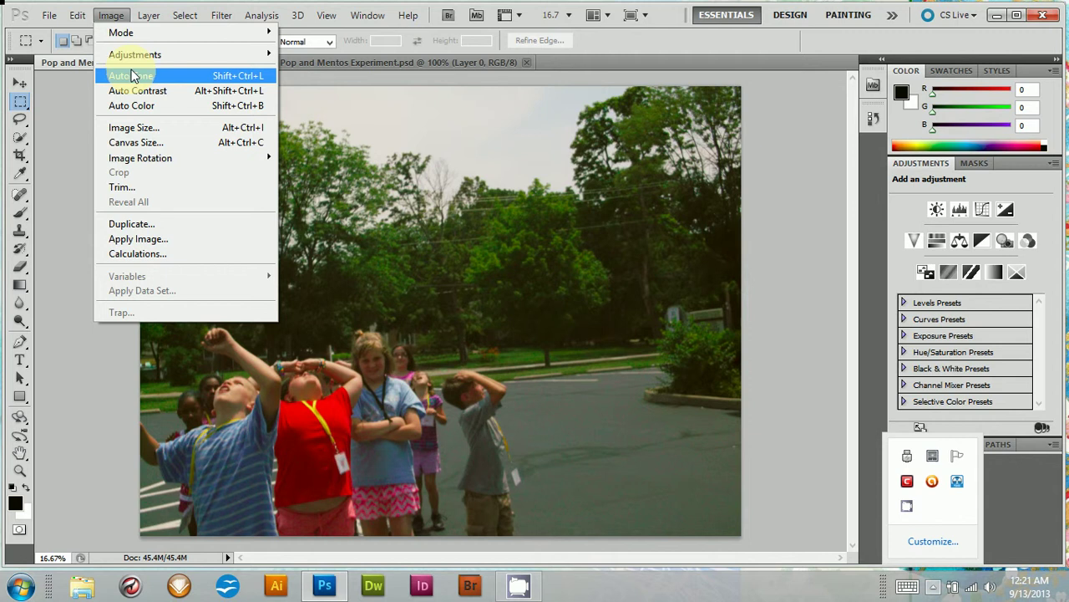
click(132, 76)
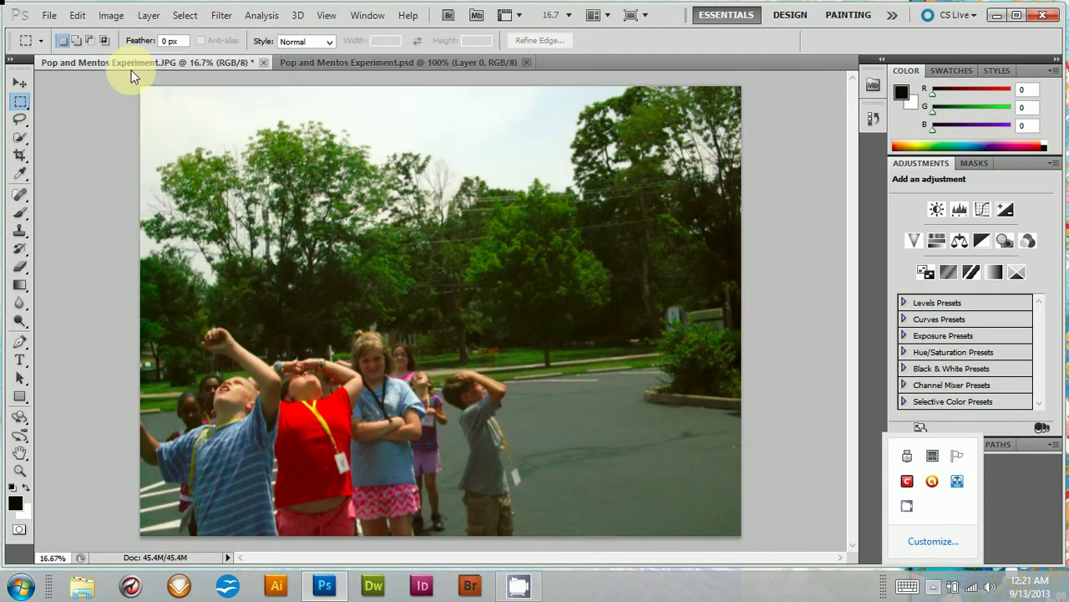
click(113, 17)
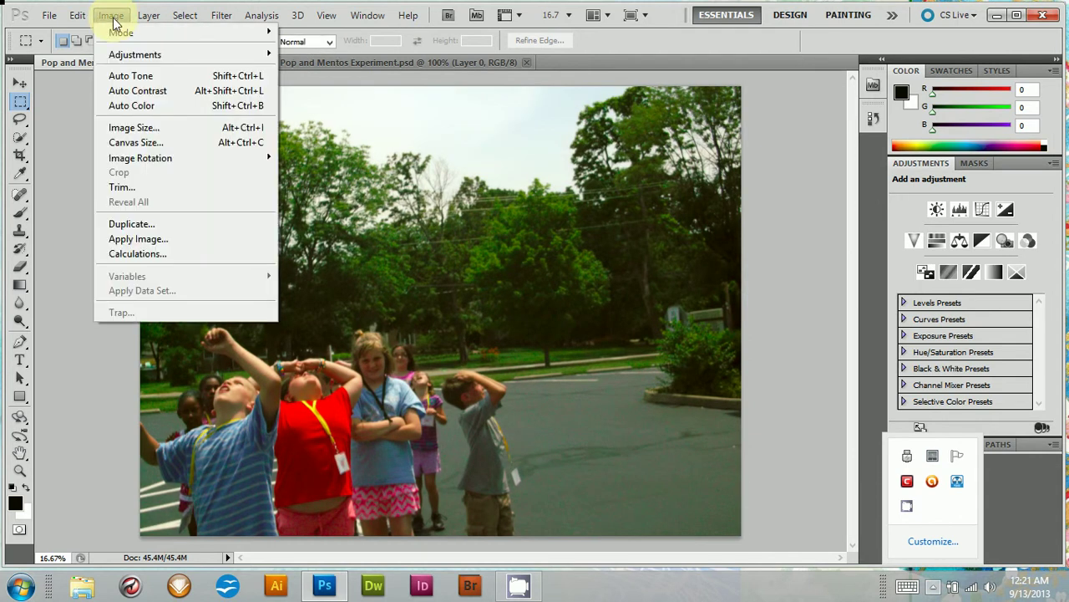
click(121, 90)
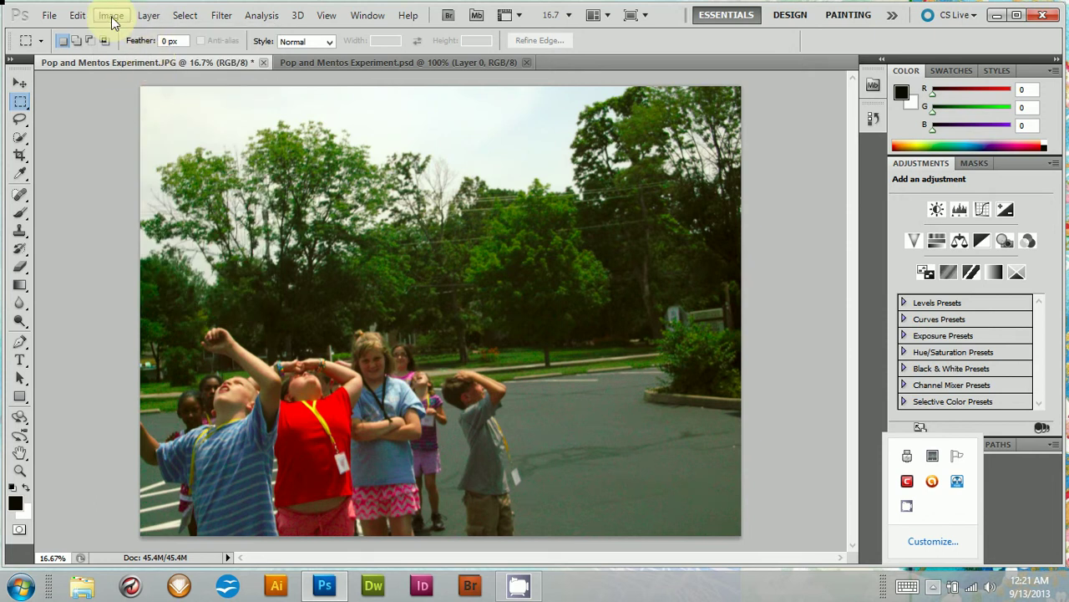
click(112, 16)
click(130, 105)
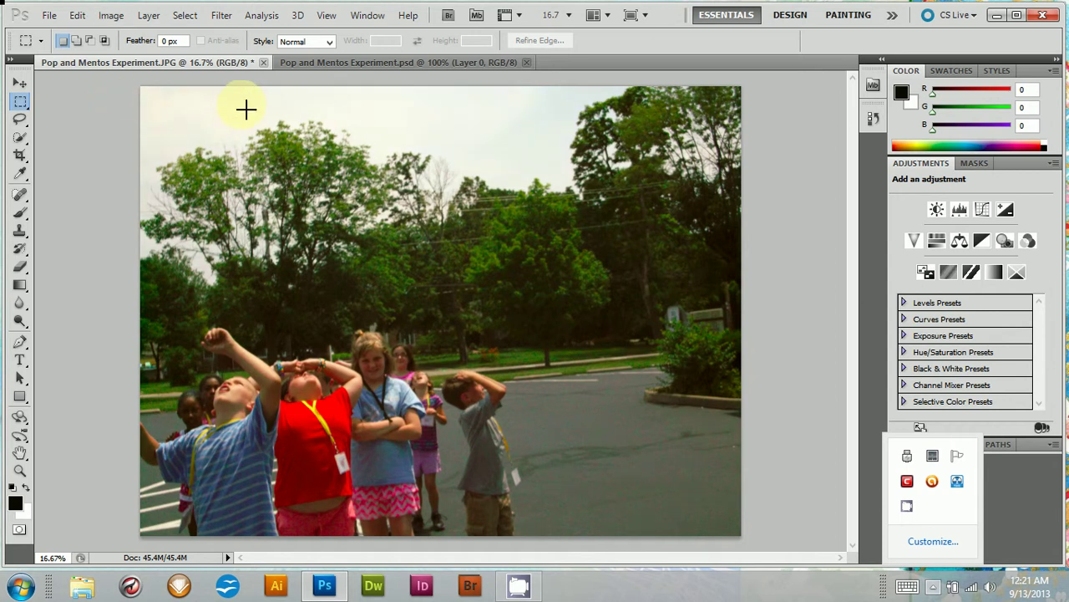
Cancel the Trim dialog so the photo stays untrimmed, then return to the Image menu
click(113, 16)
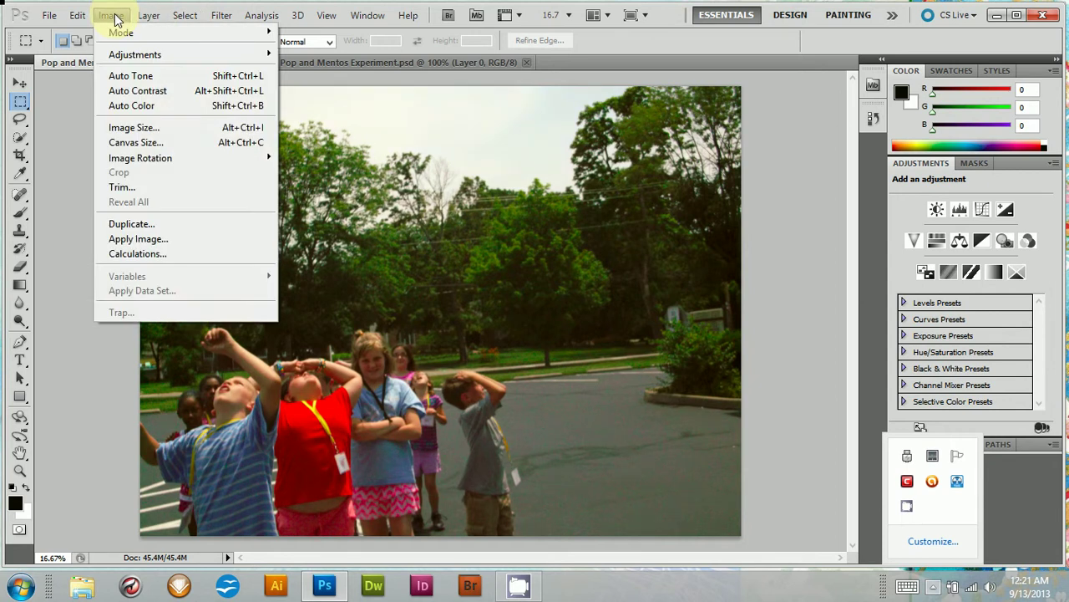
click(146, 184)
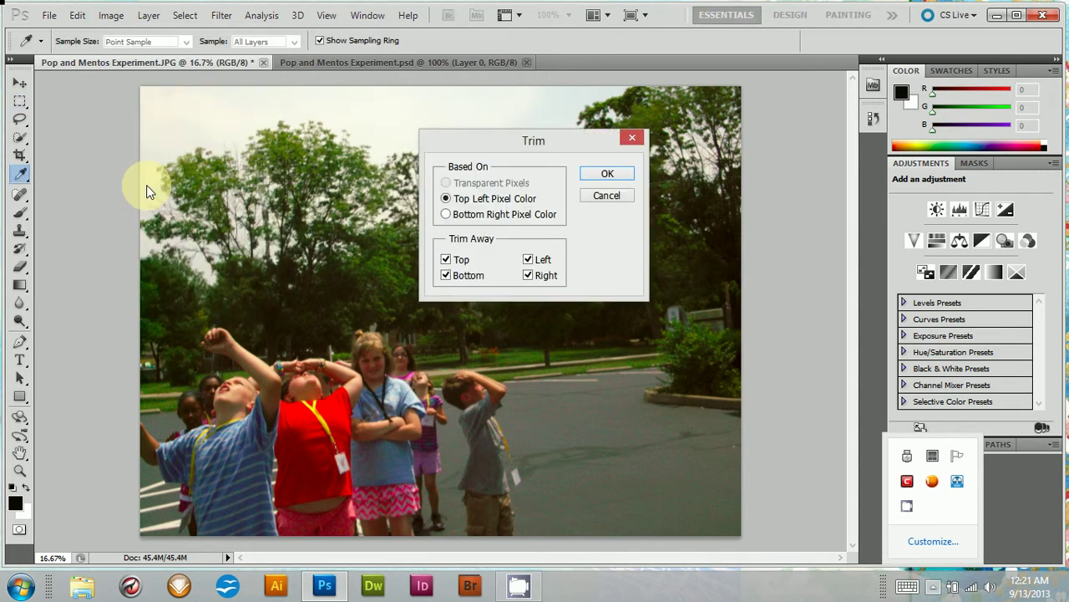
click(619, 196)
key(m)
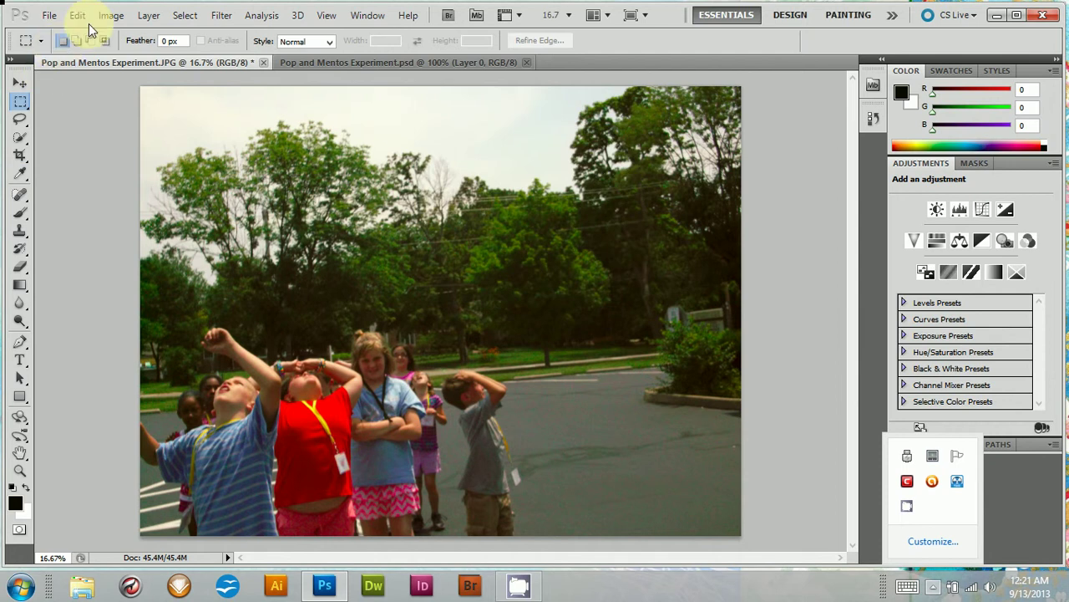
click(112, 17)
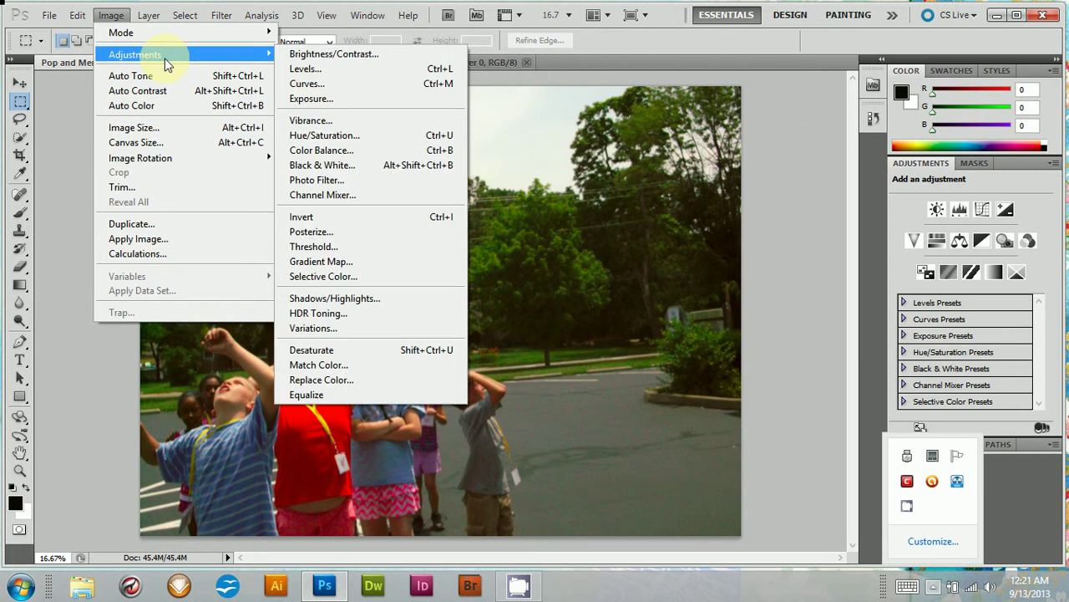
mouse_move(135, 55)
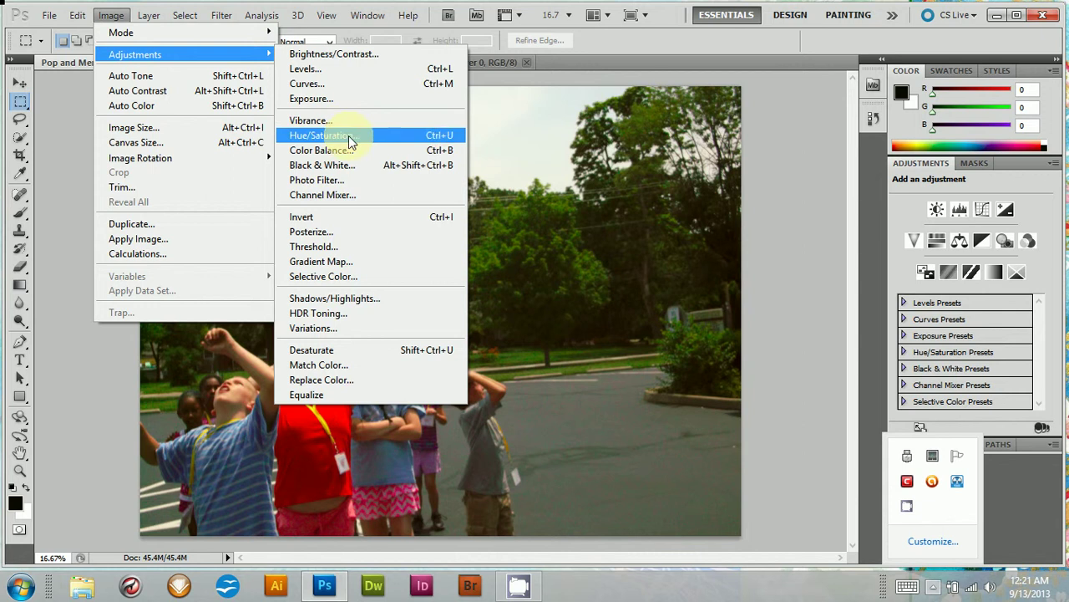
Preview Hue/Saturation presets Increase Saturation More, Increase Saturation, Red Boost, Old Style and Sepia, then revert to Default
click(348, 138)
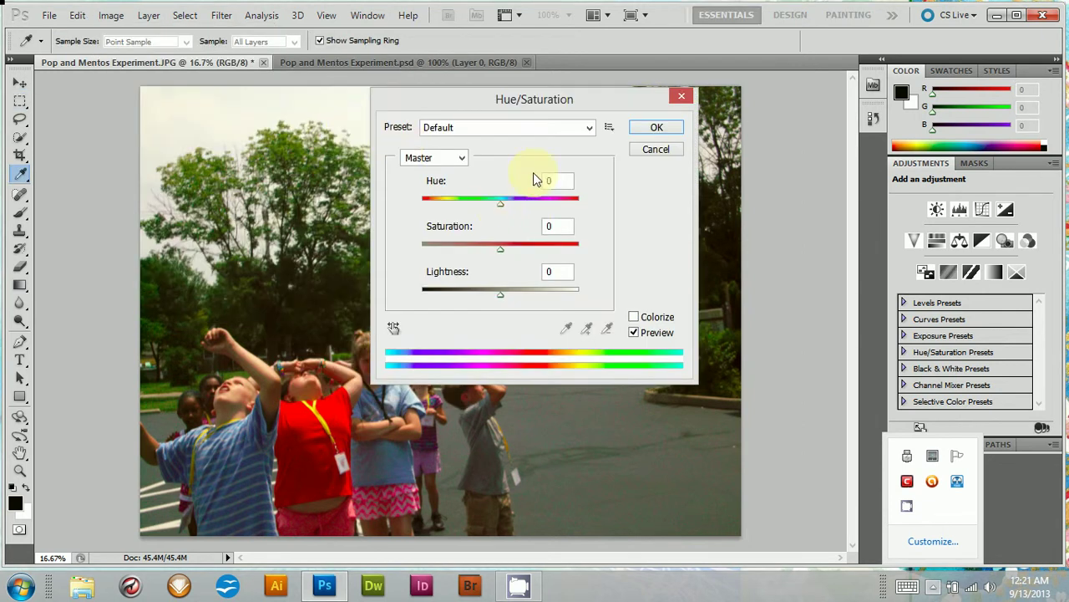
click(589, 129)
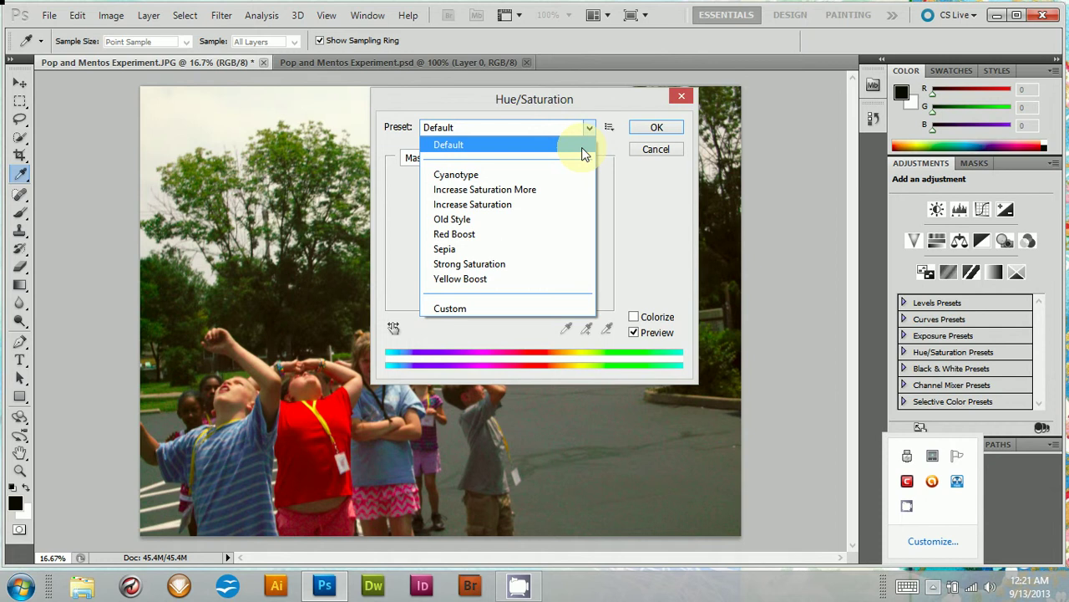
click(562, 190)
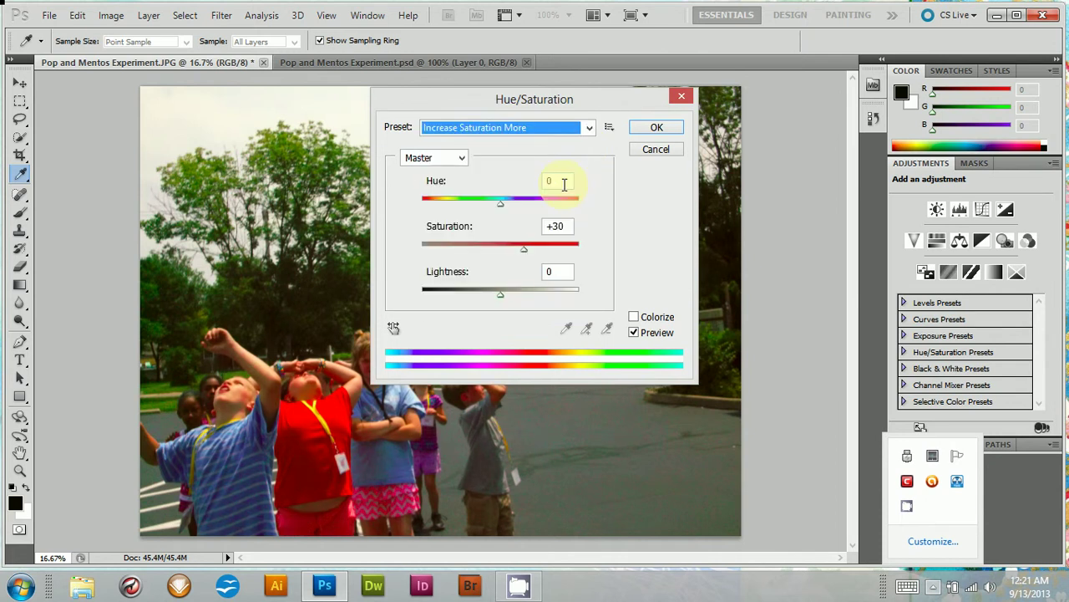
click(586, 127)
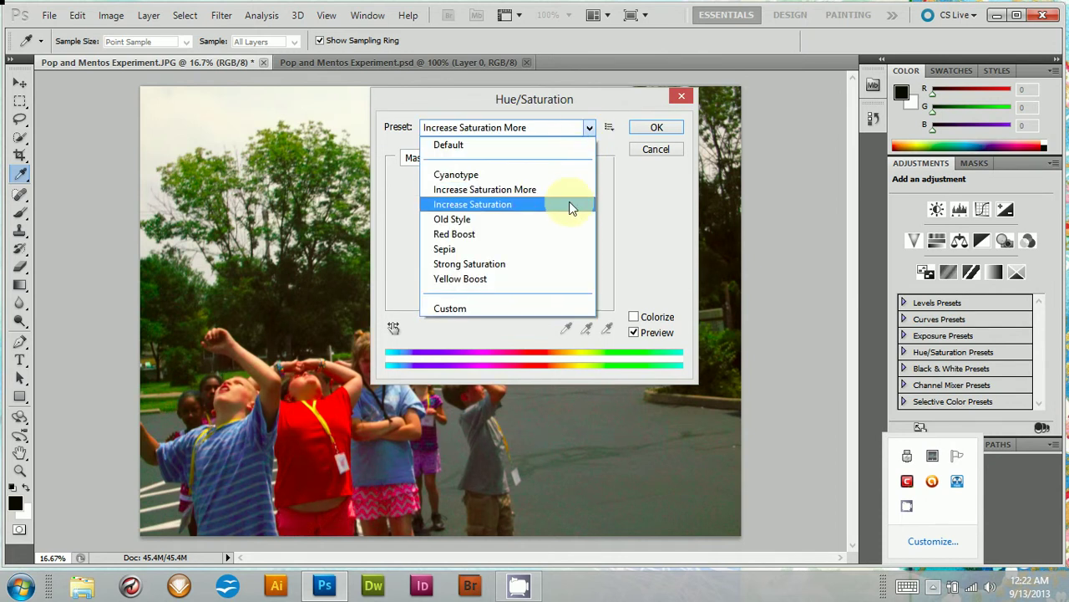
click(571, 205)
click(589, 128)
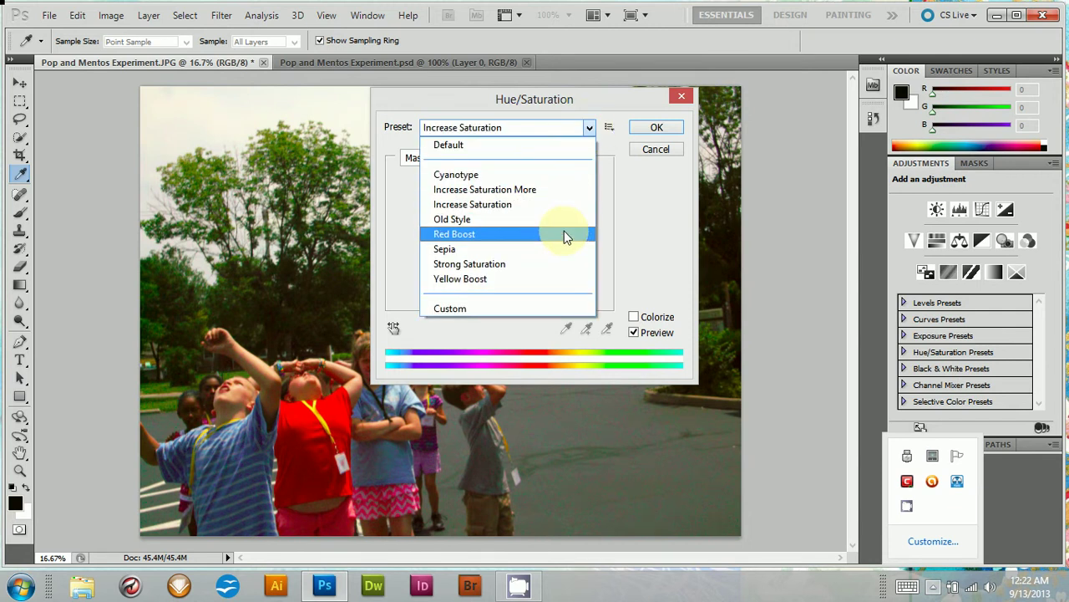
click(564, 234)
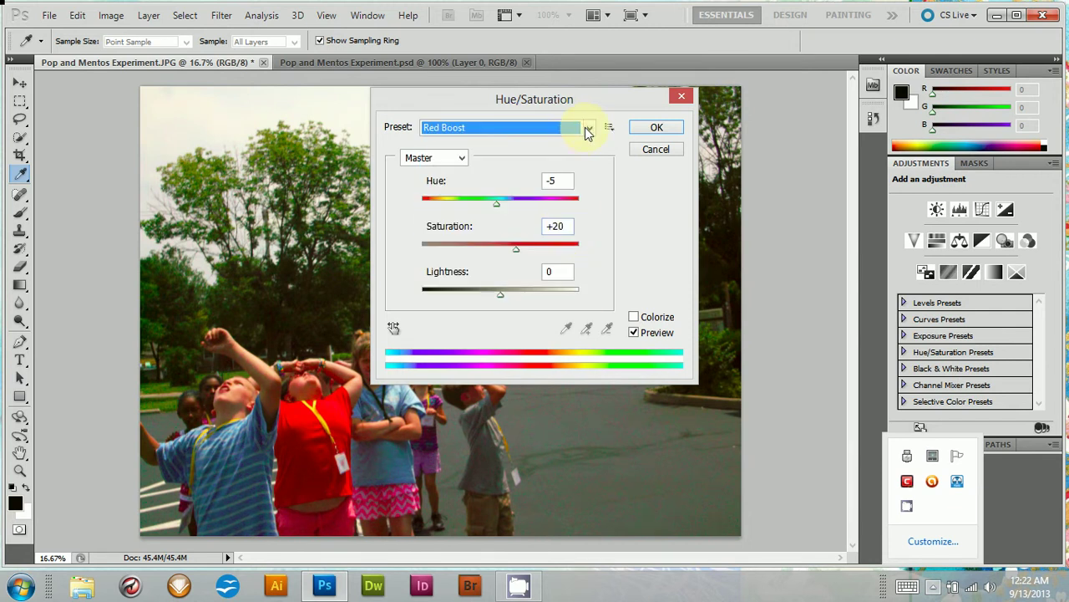
click(588, 130)
click(545, 221)
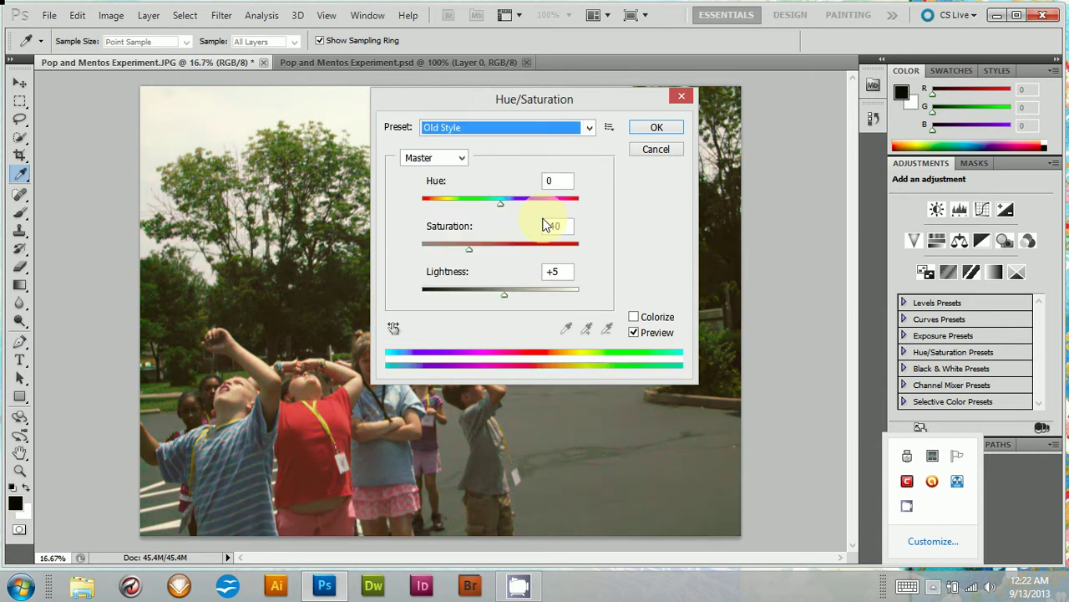
click(589, 133)
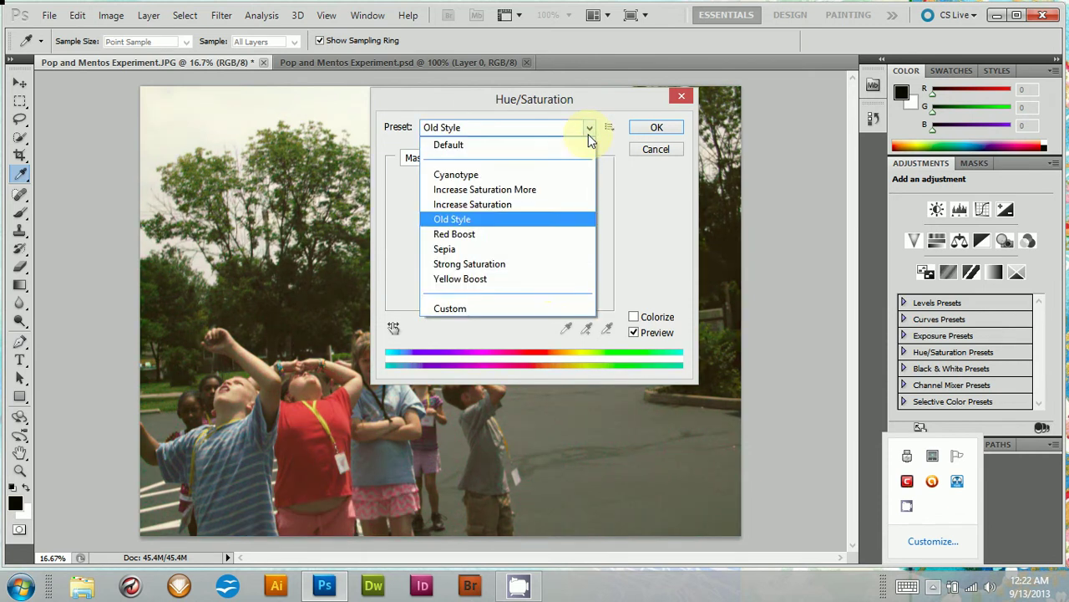
click(548, 248)
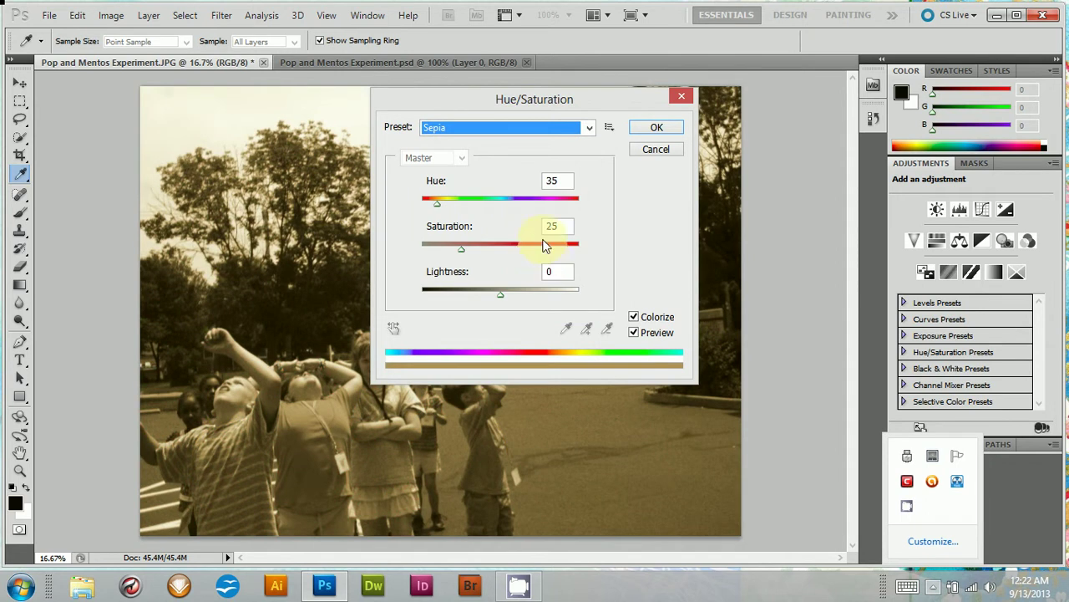
click(590, 129)
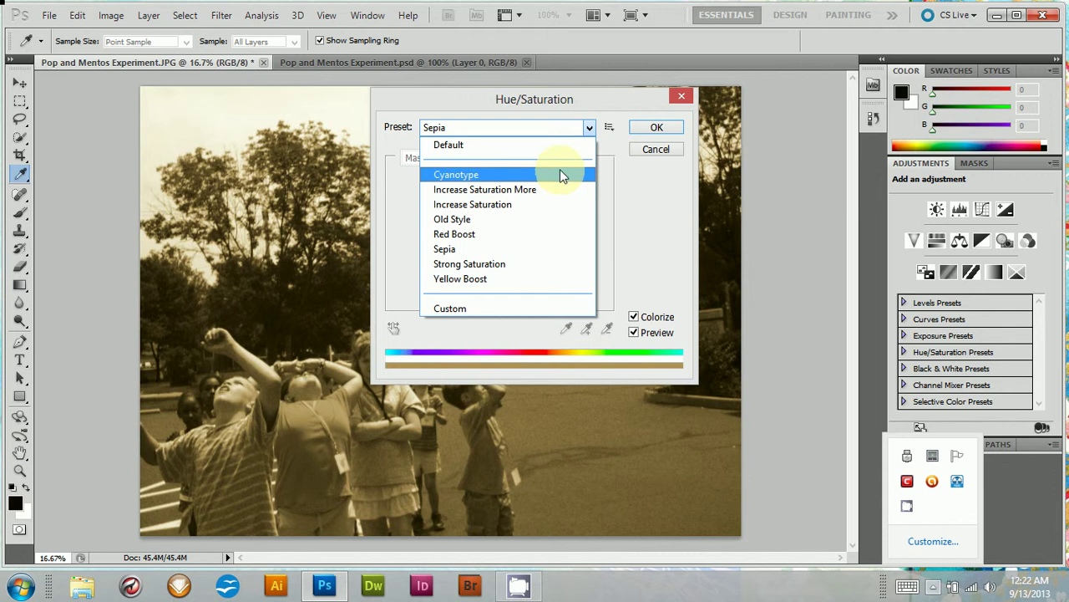
click(550, 147)
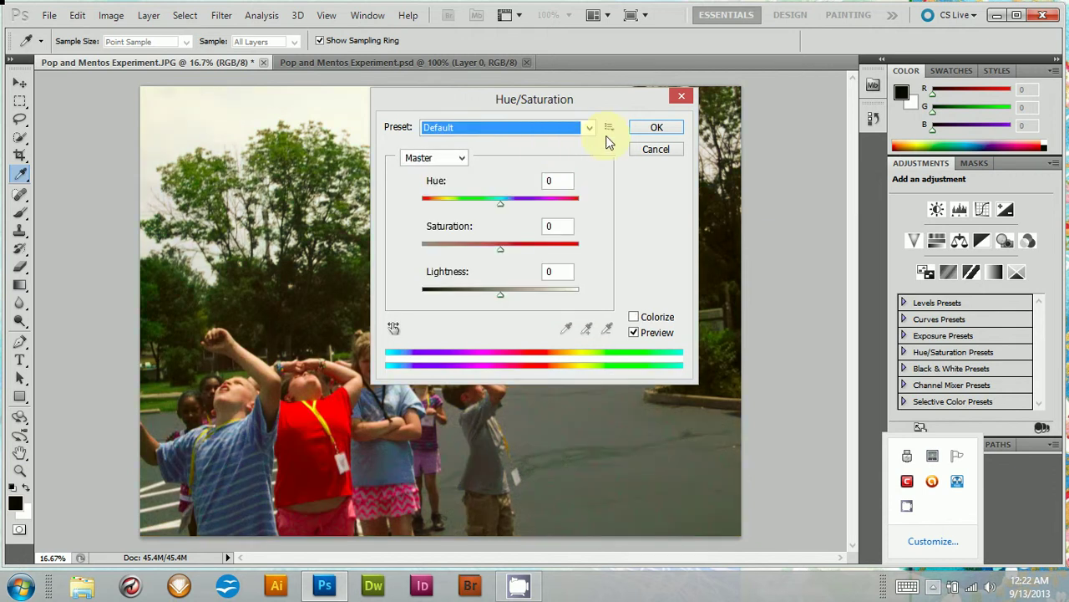
Toggle Colorize on and off, re-enable Preview, and raise Lightness to +12
click(652, 128)
click(634, 317)
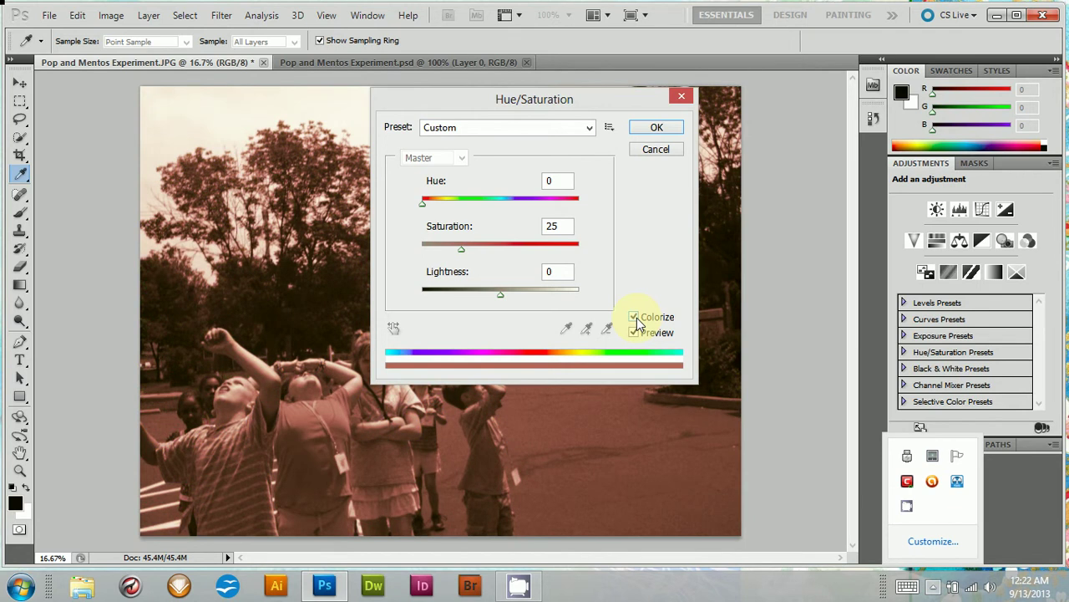
click(635, 317)
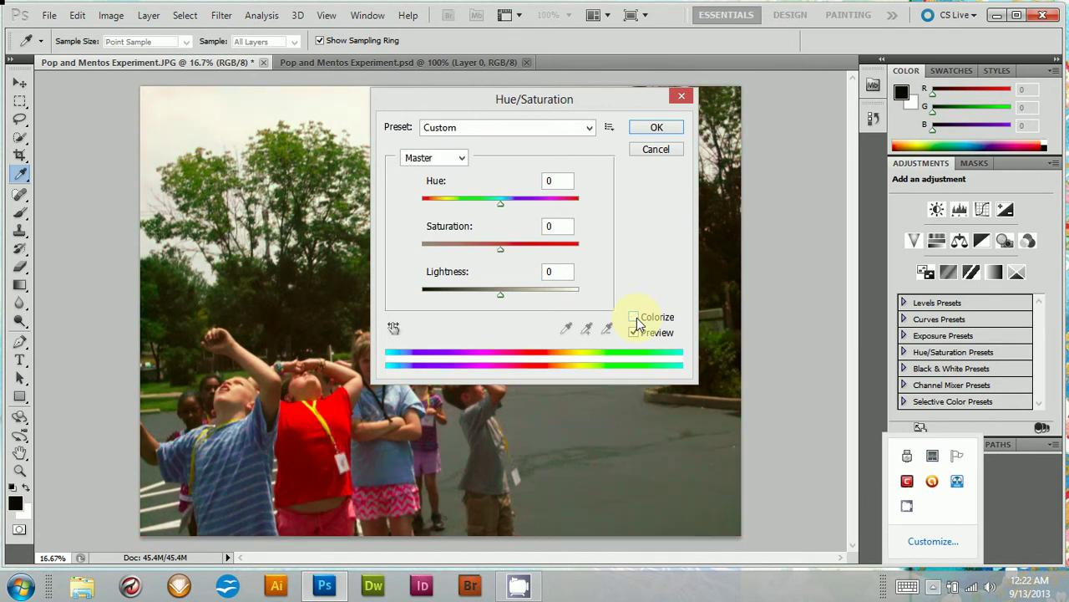
click(634, 332)
mouse_move(501, 297)
mouse_down()
mouse_move(470, 295)
mouse_move(500, 298)
mouse_move(496, 305)
mouse_up()
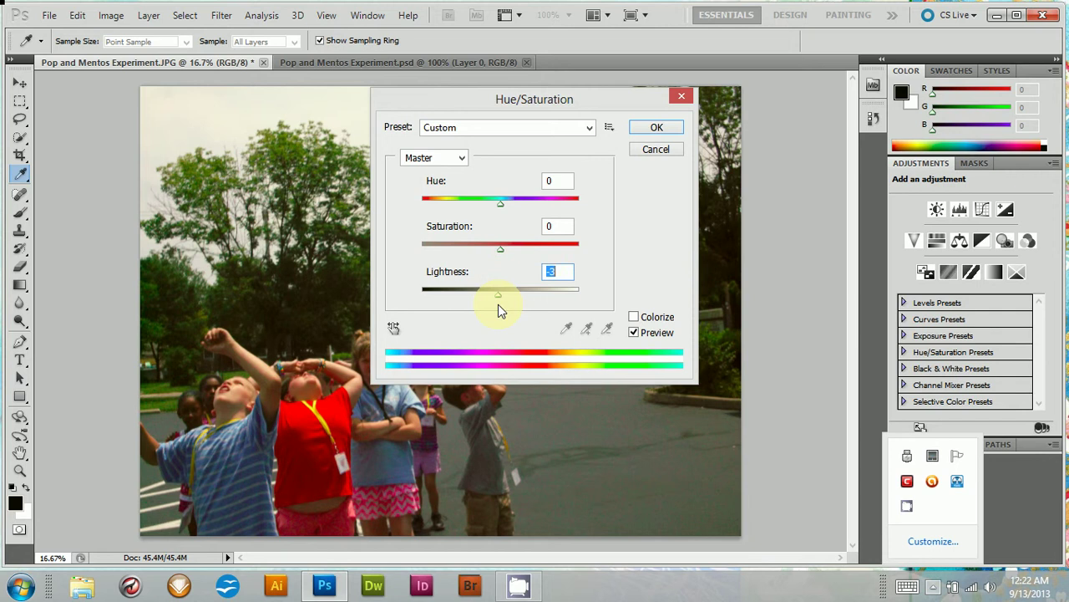
Close Hue/Saturation and add a Brightness/Contrast adjustment layer in Difference mode at 22% opacity
click(642, 149)
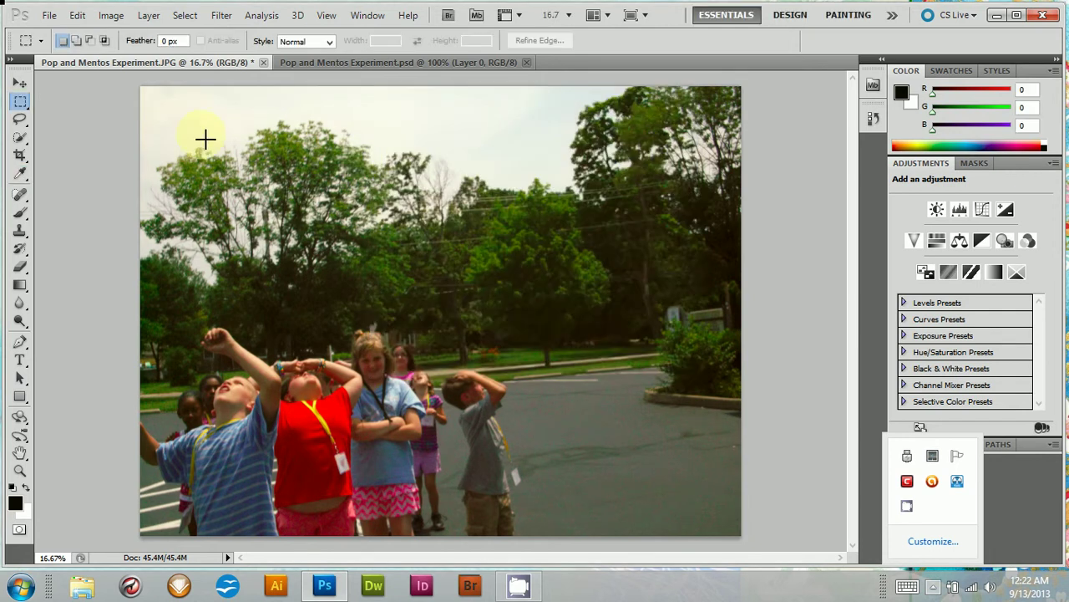
click(147, 15)
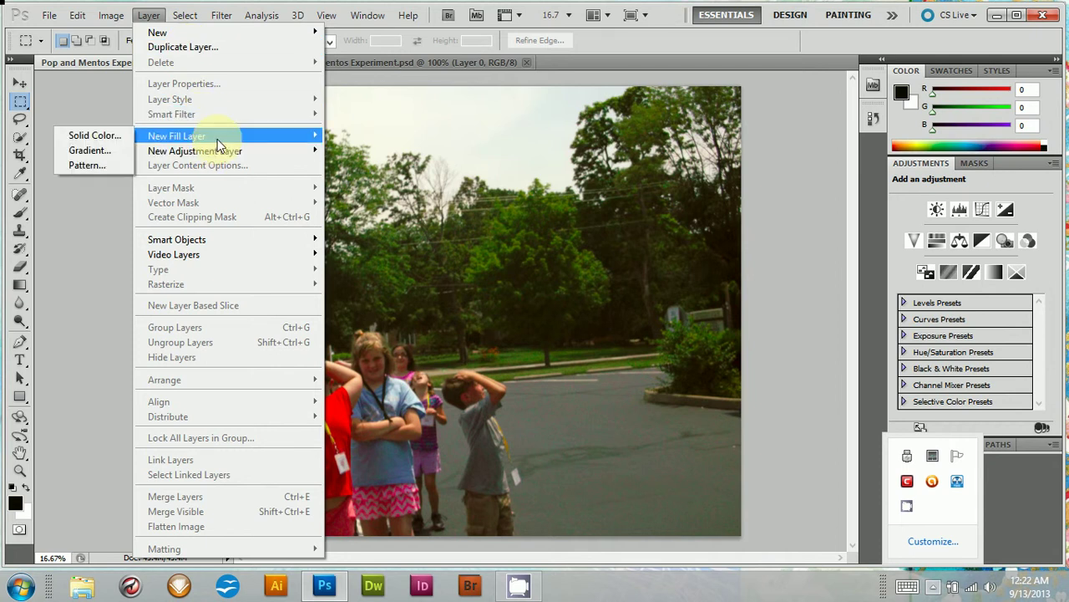
mouse_move(195, 151)
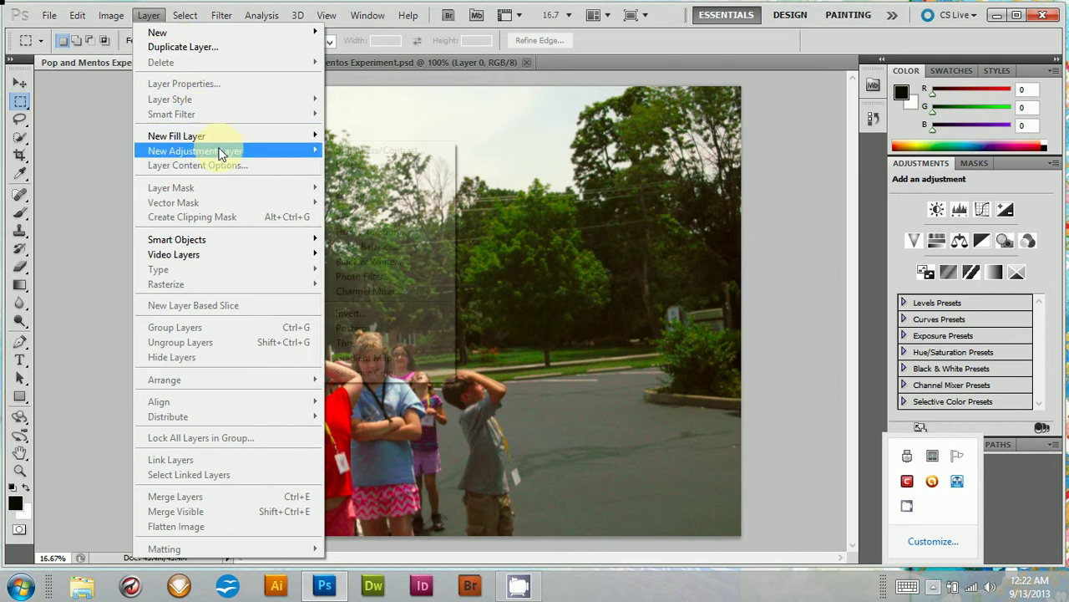
click(357, 154)
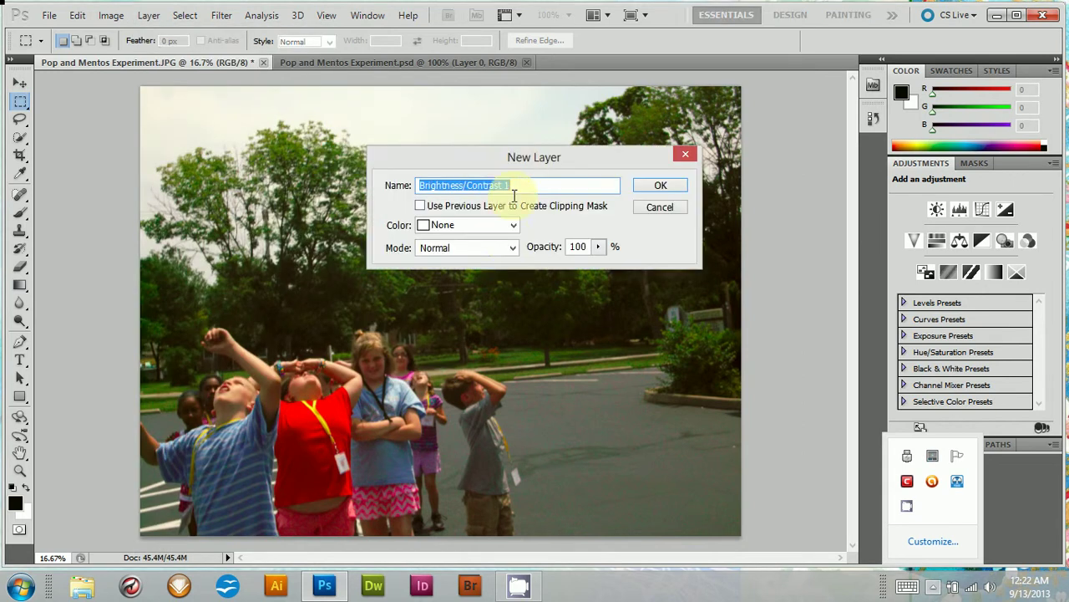
click(513, 248)
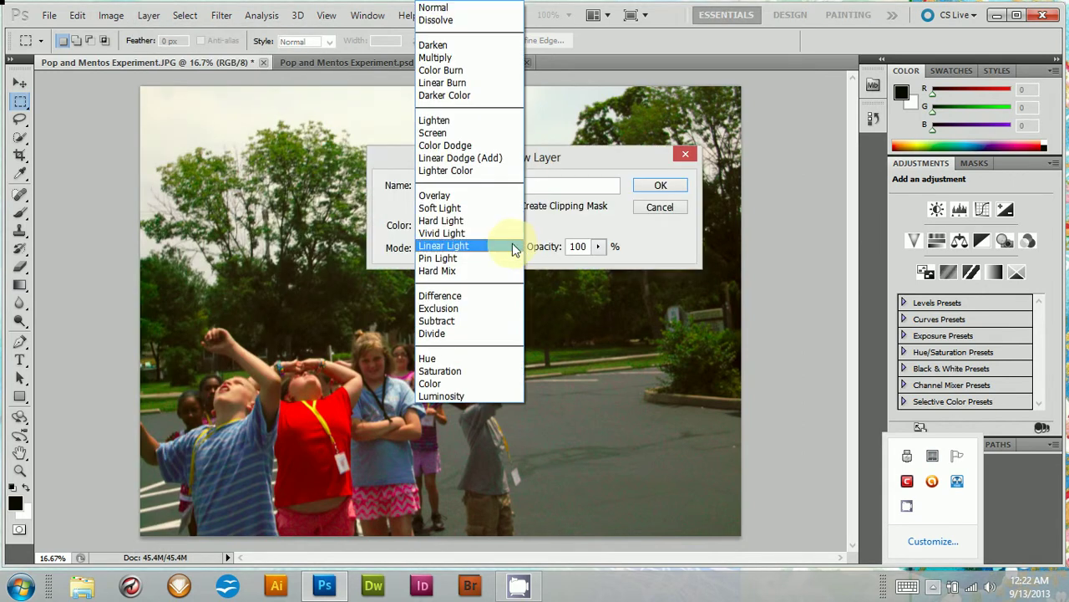
click(504, 219)
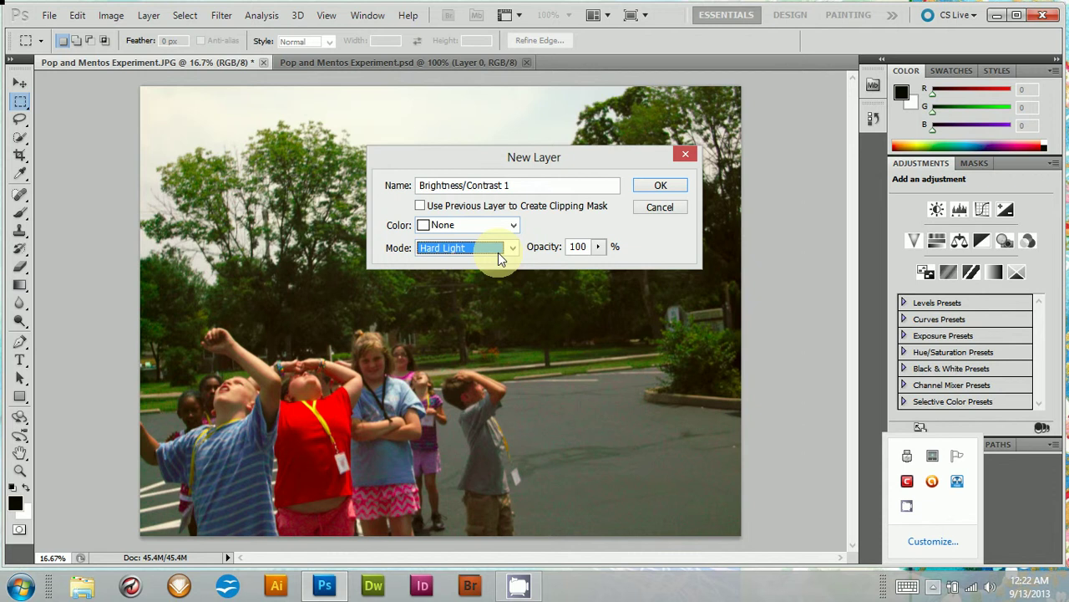
mouse_move(596, 245)
mouse_down()
mouse_move(584, 266)
mouse_move(537, 264)
mouse_up()
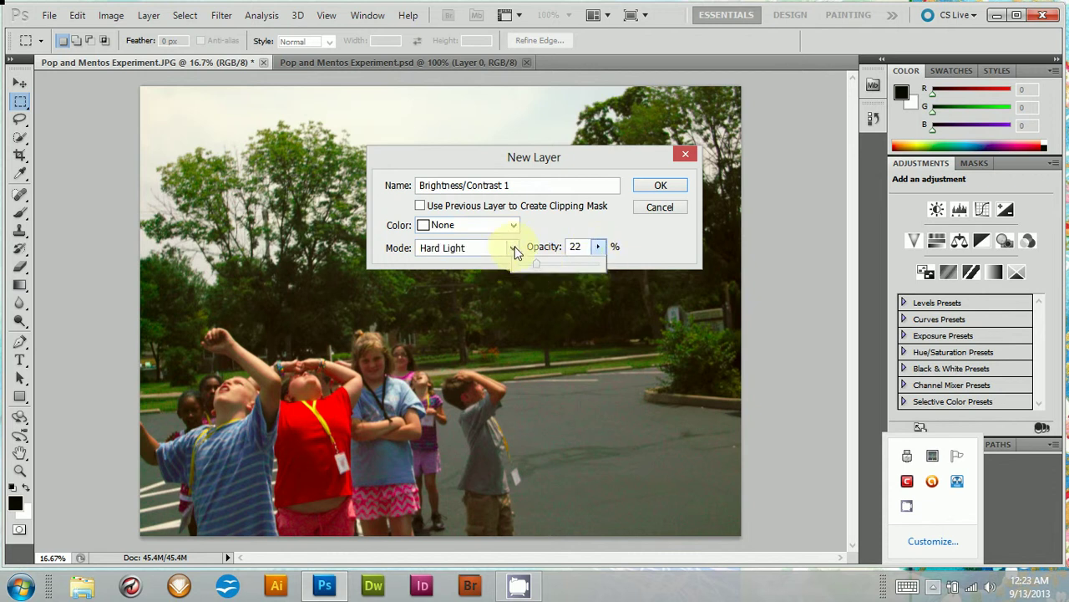
click(512, 248)
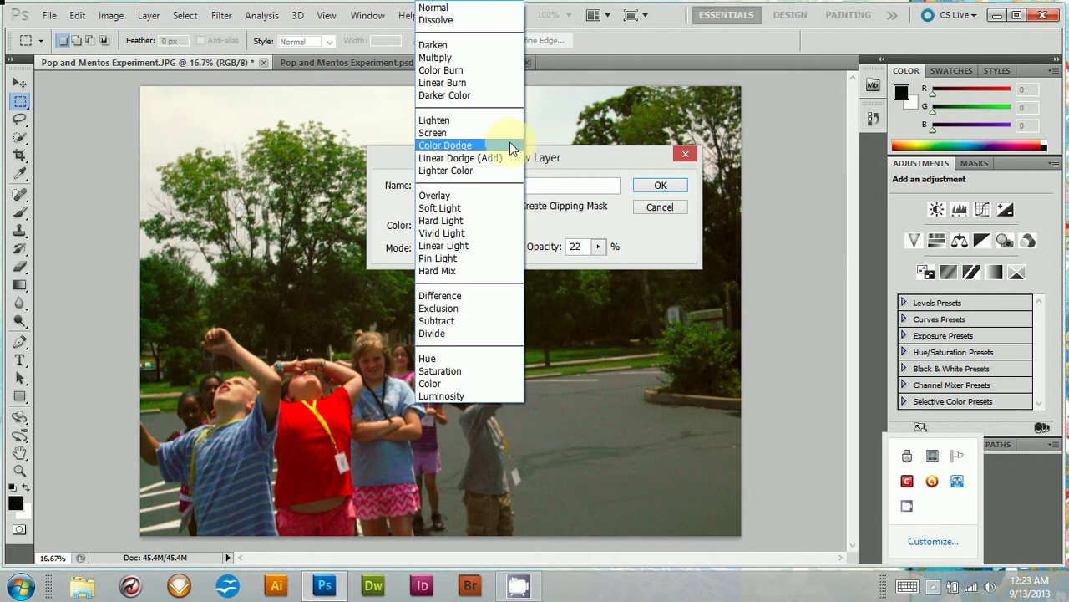
click(501, 145)
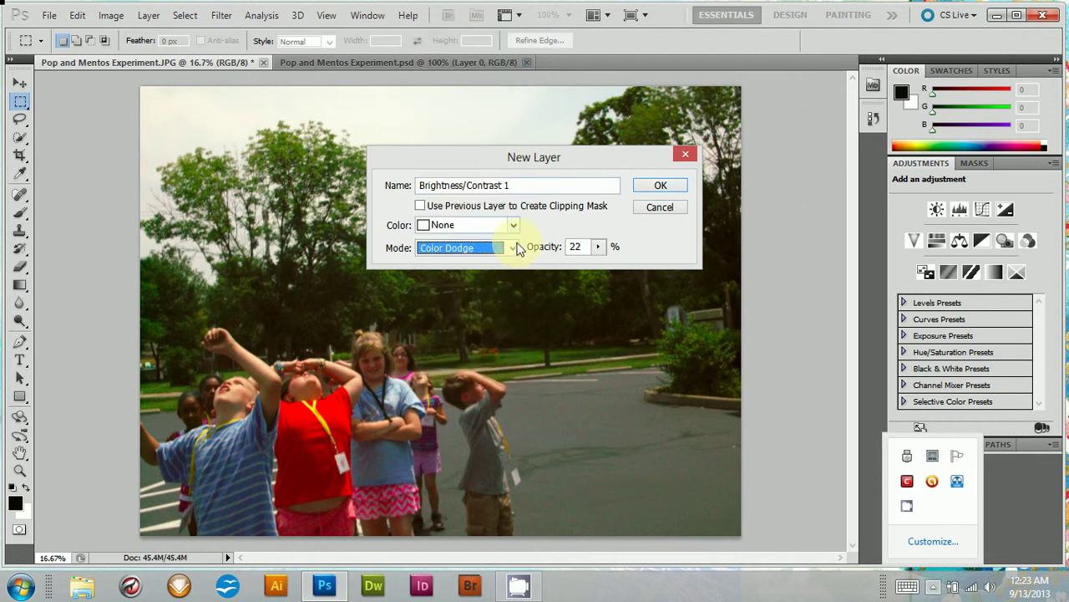
click(513, 248)
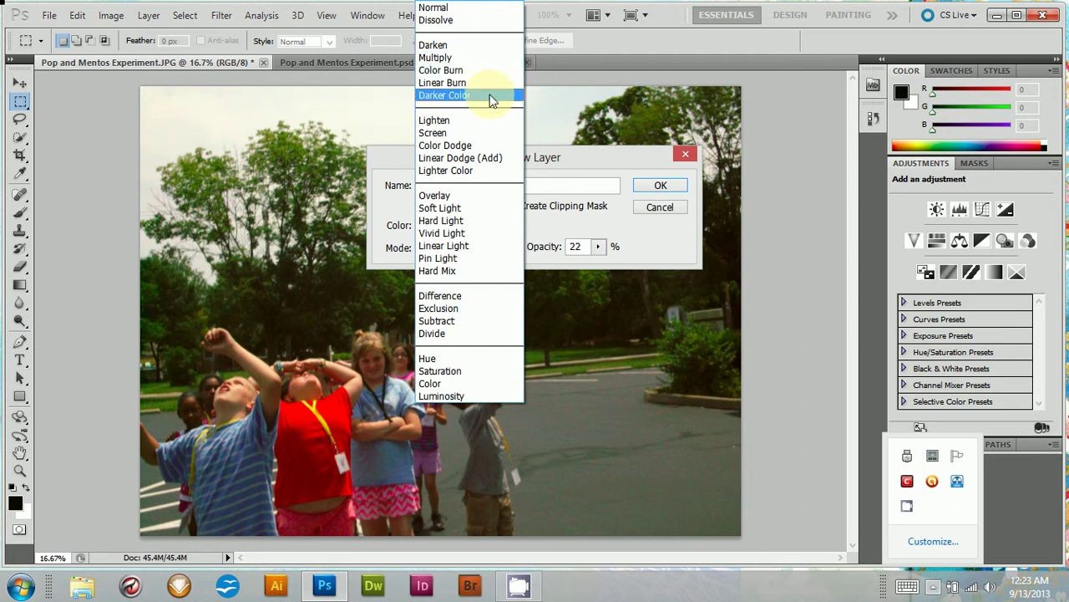
click(478, 299)
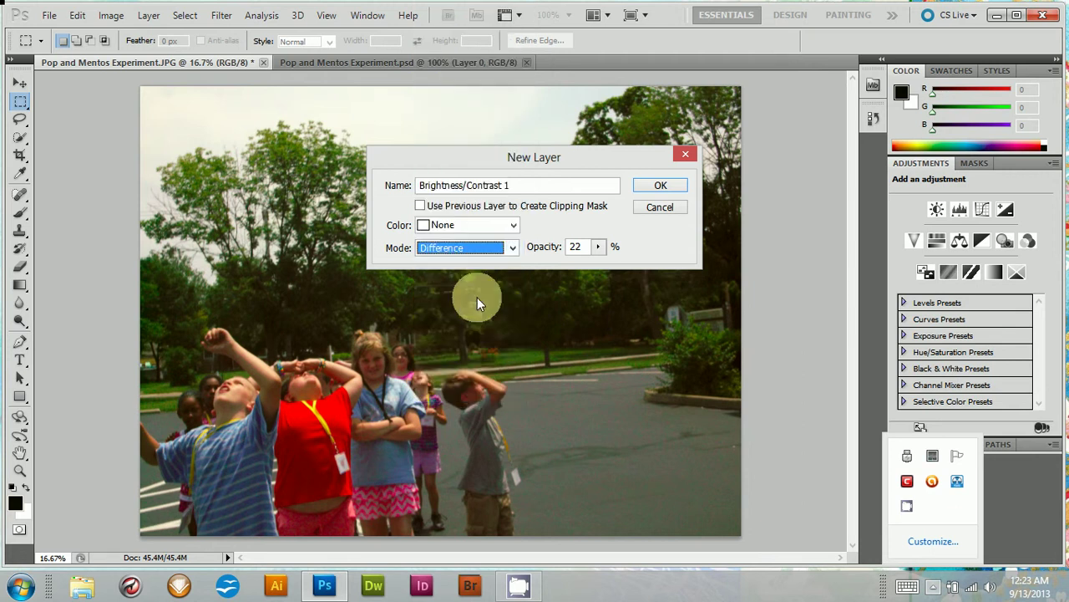
click(661, 187)
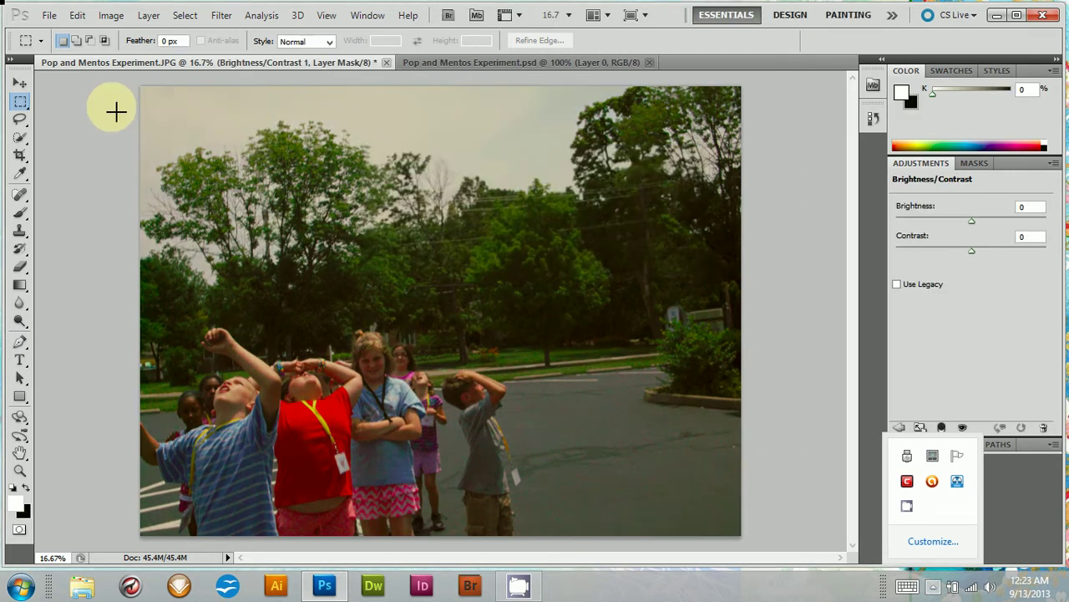
Step backward twice to remove the adjustment layer, then try New 3D Postcard From Layer
click(77, 15)
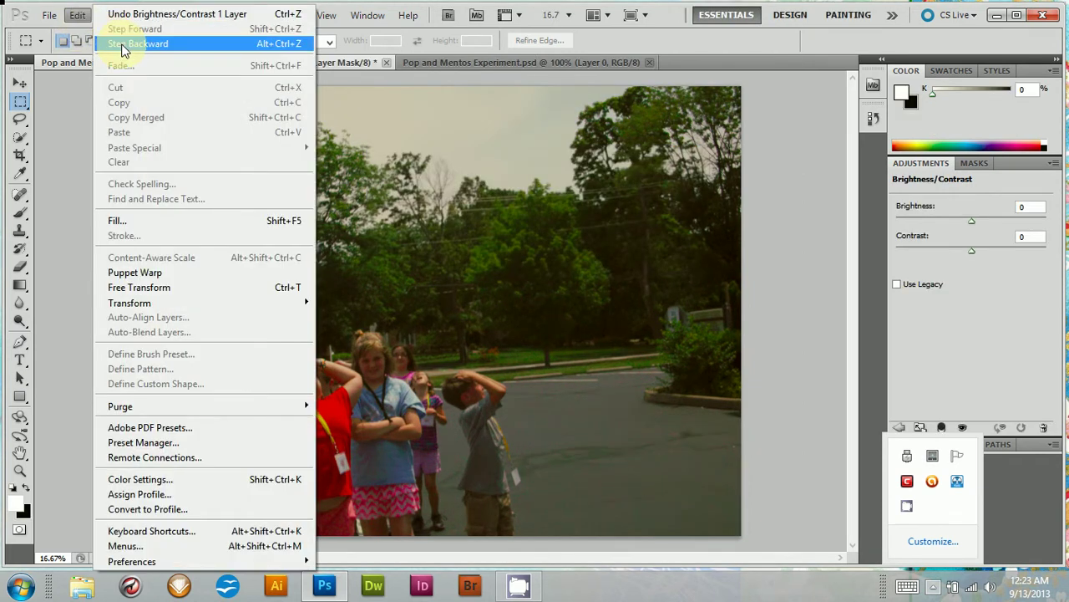
click(122, 44)
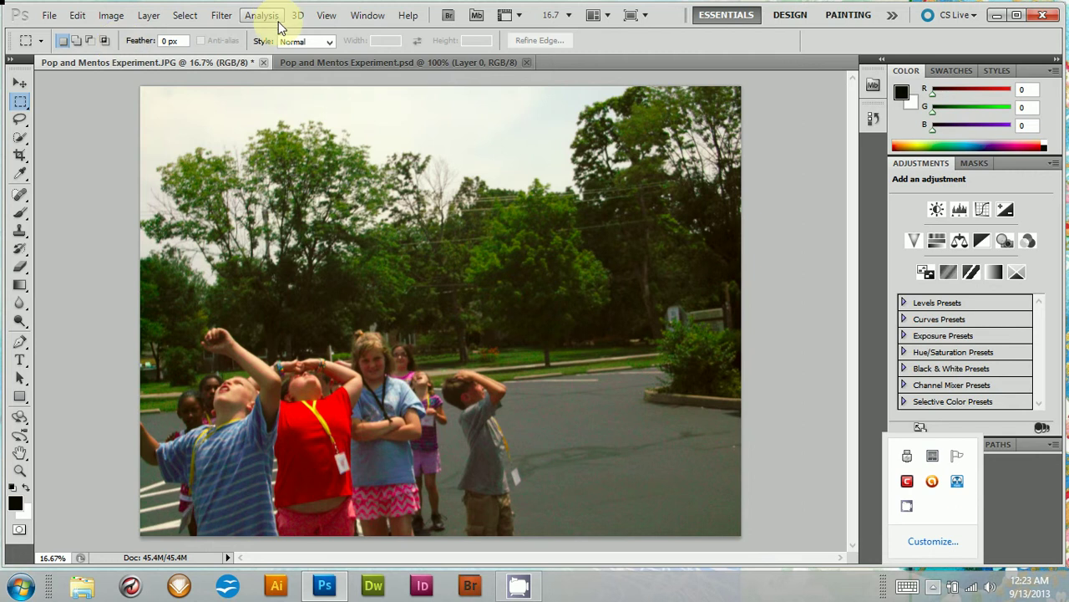
click(274, 18)
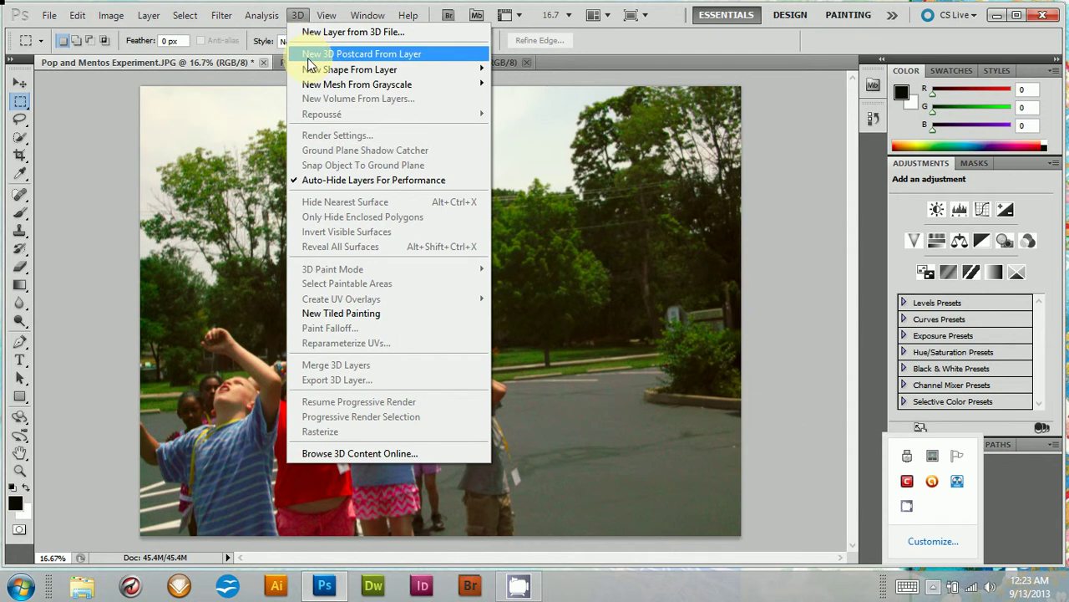
click(308, 58)
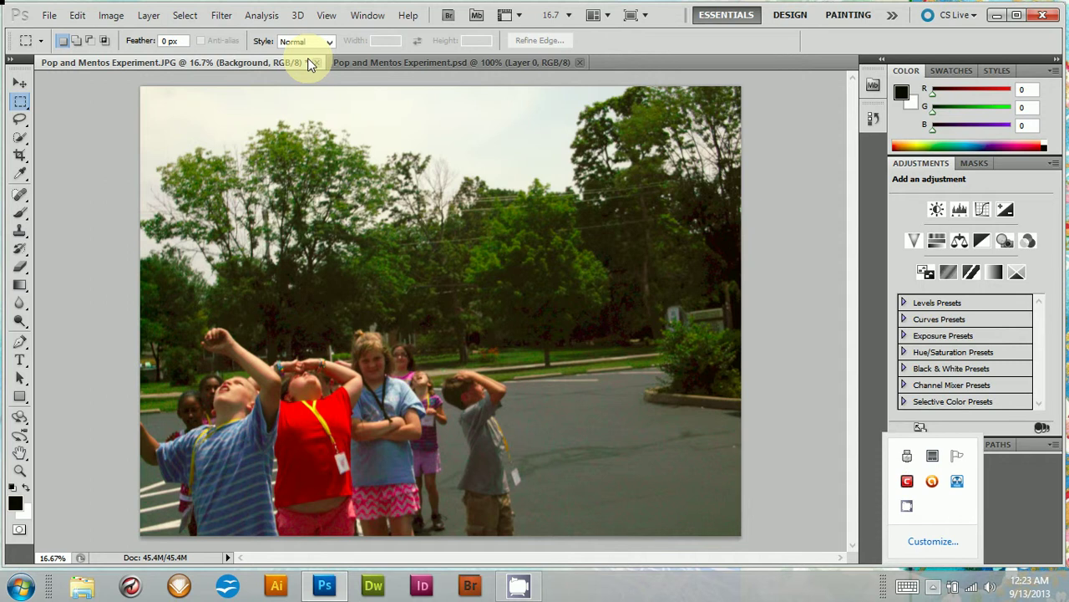
On the glowing-edges PSD, open the Filter Gallery and preview the Sketch filters Chrome and Water Paper
click(426, 62)
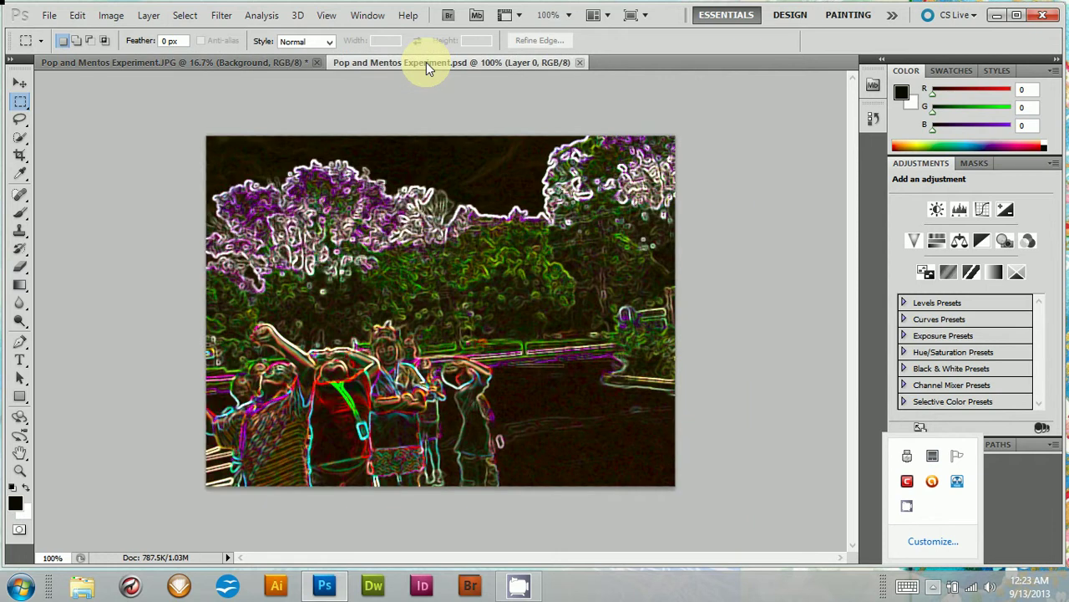
click(224, 16)
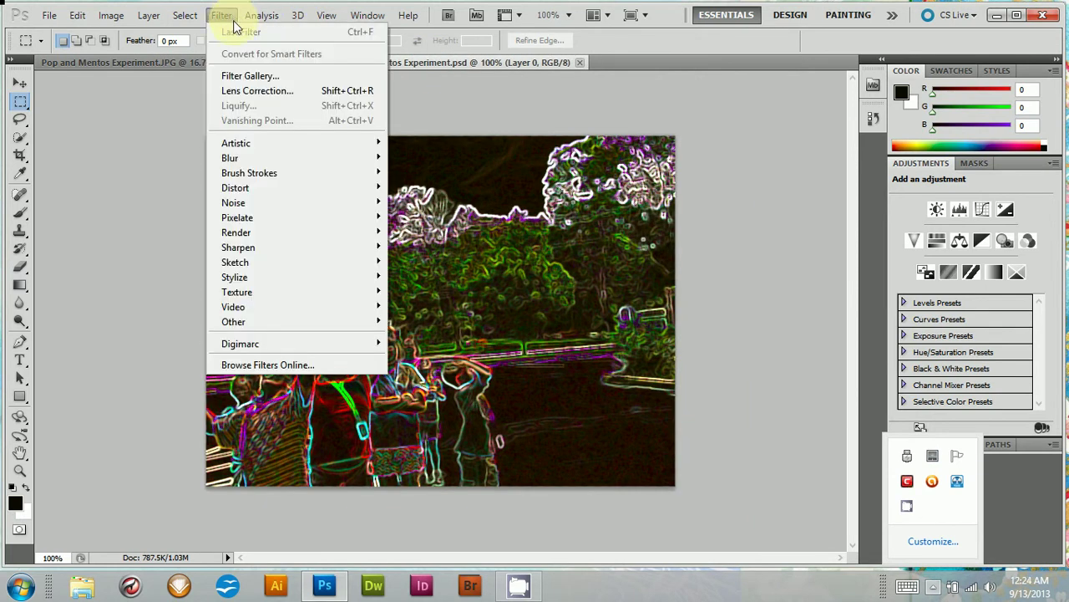
click(248, 77)
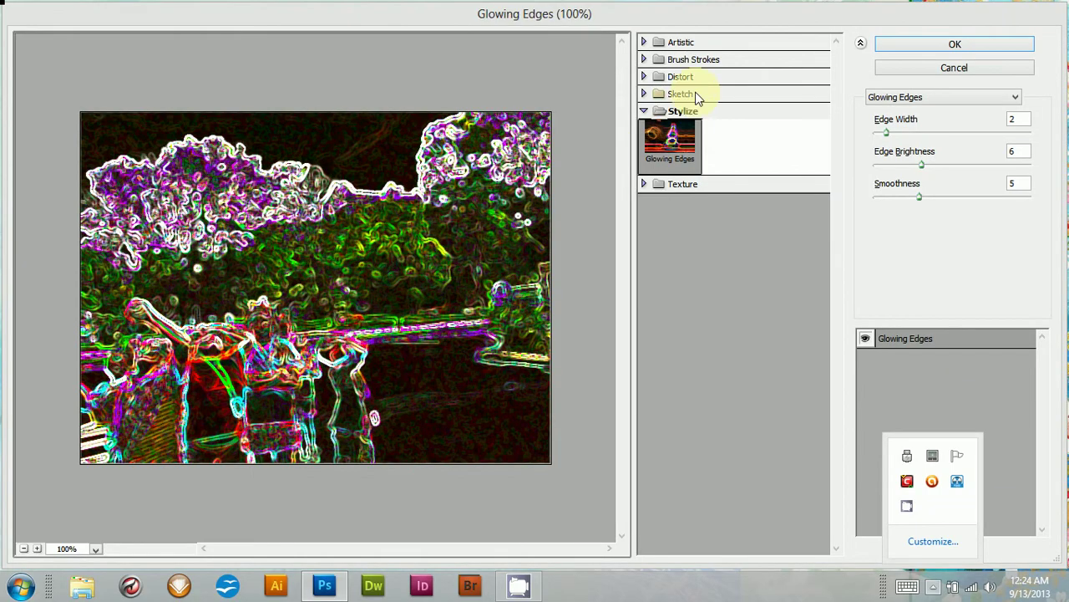
click(695, 95)
click(688, 179)
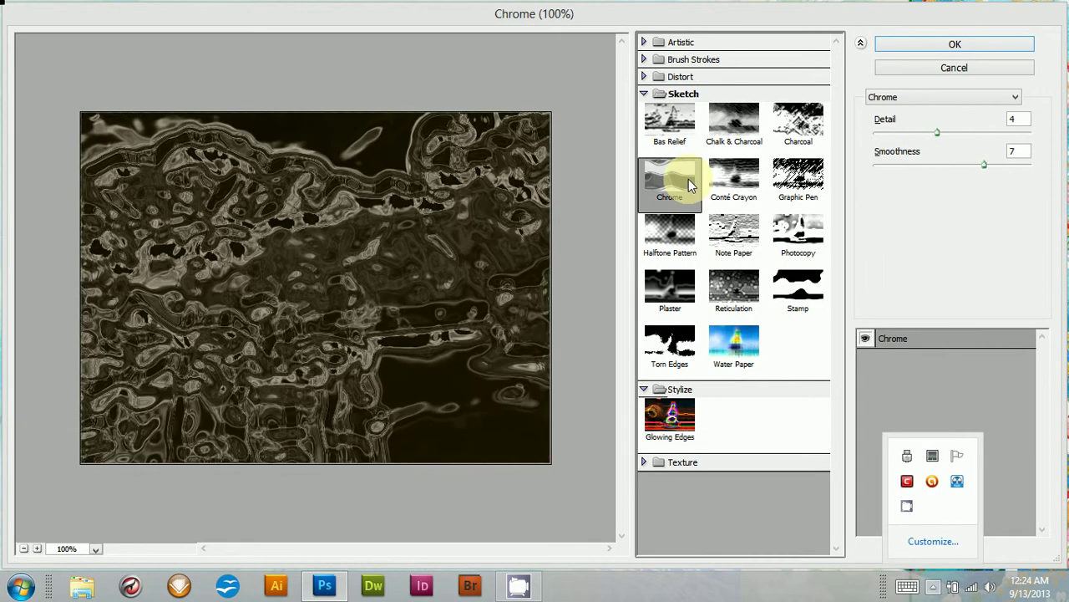
click(734, 349)
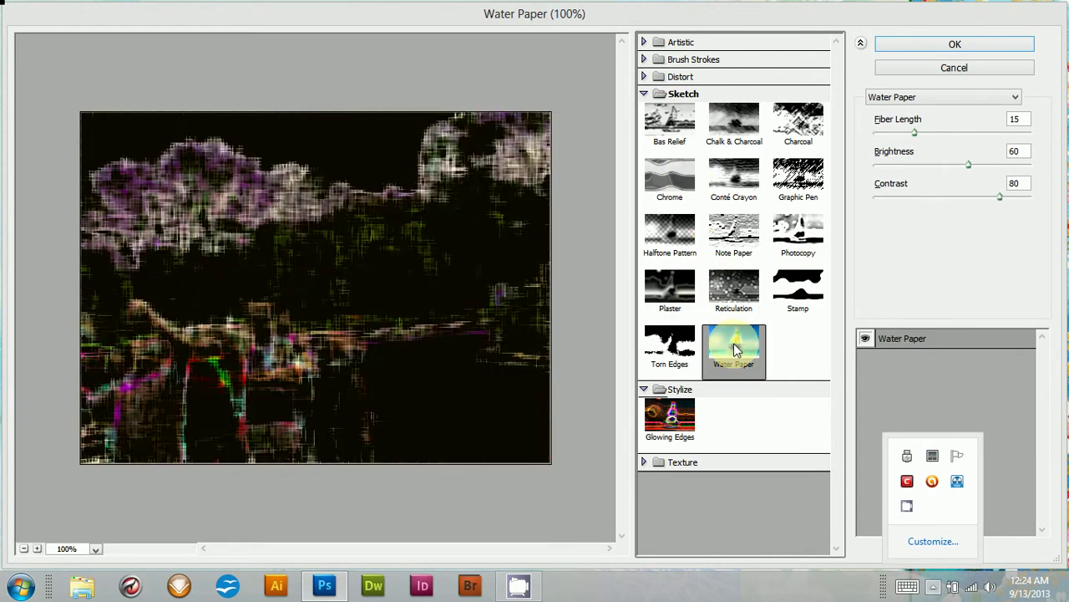
click(644, 94)
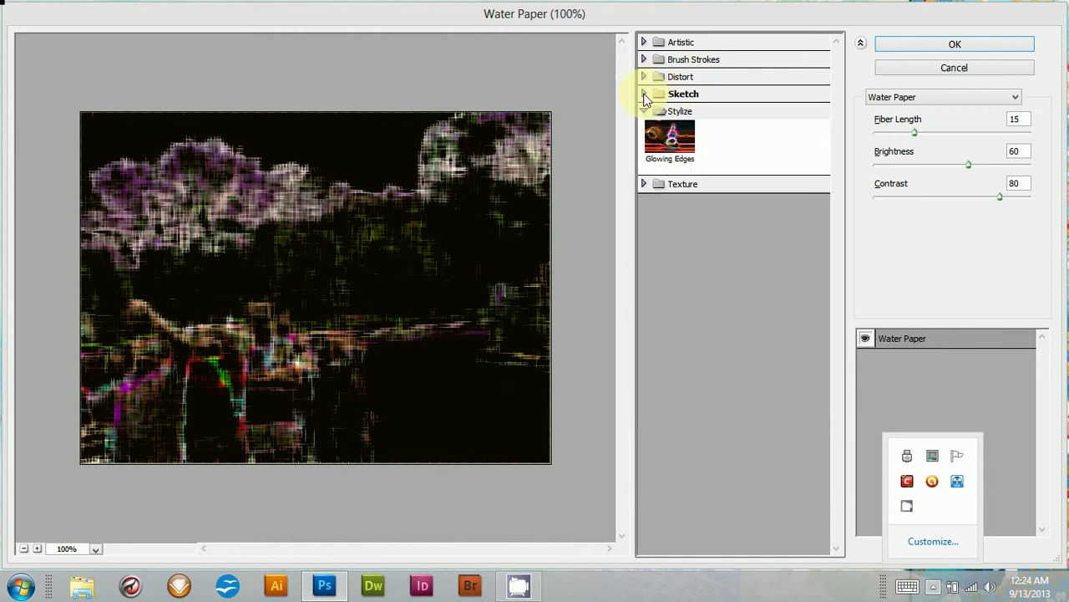
Preview Stained Glass, Glowing Edges, Ocean Ripple, Glass, Diffuse Glow and Watercolor, then cancel the gallery
click(662, 189)
click(730, 269)
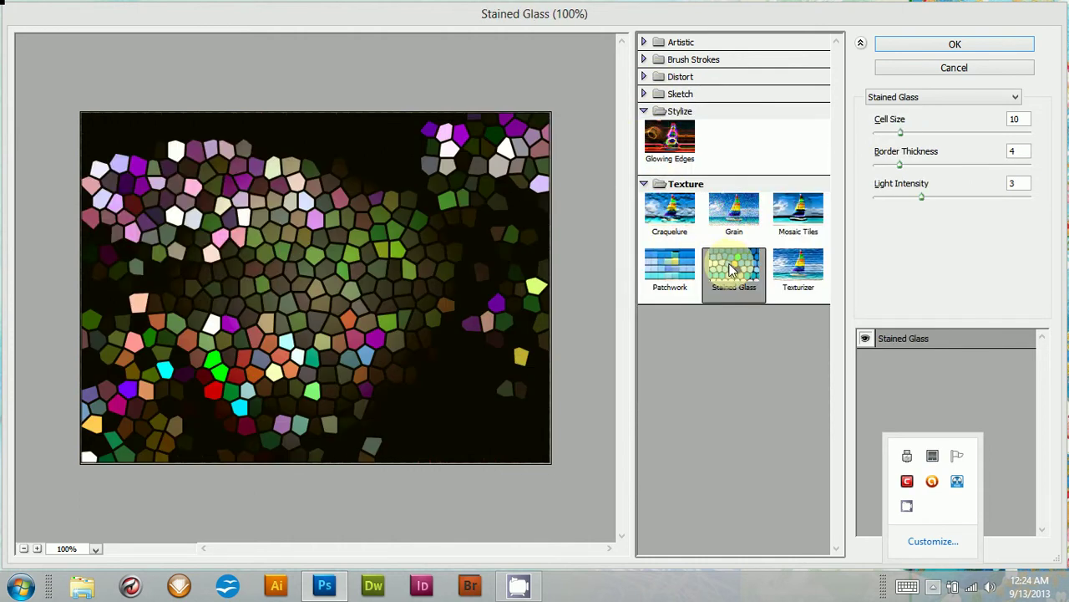
click(669, 133)
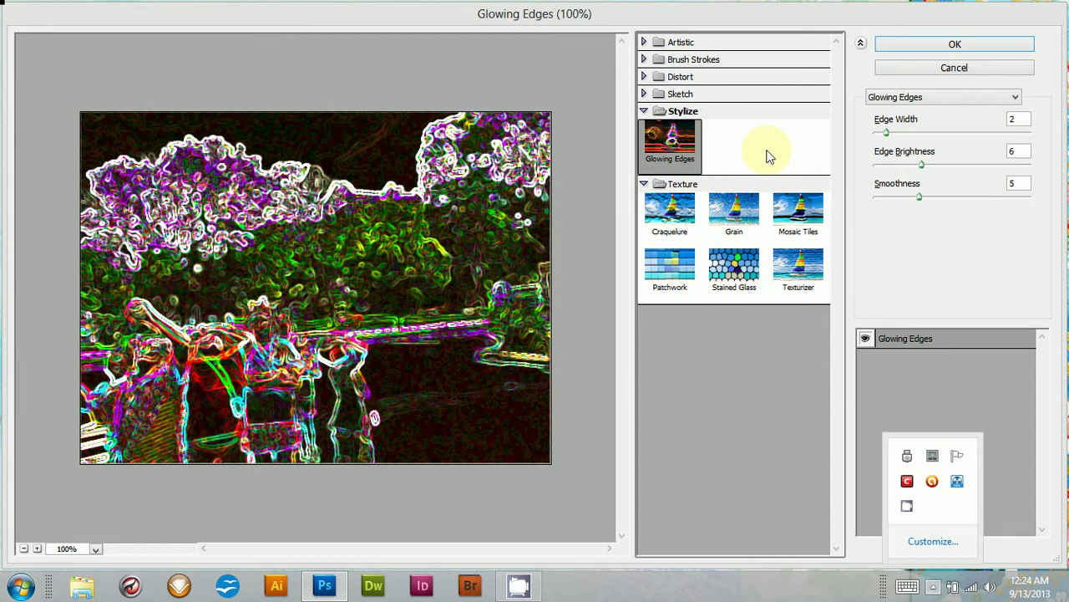
click(781, 79)
click(788, 111)
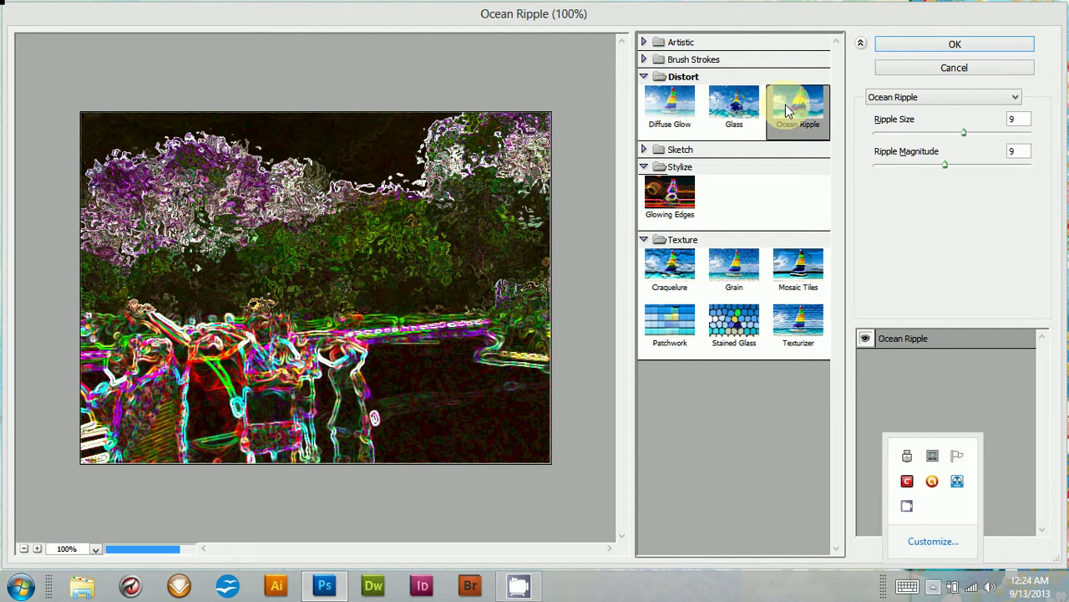
click(730, 122)
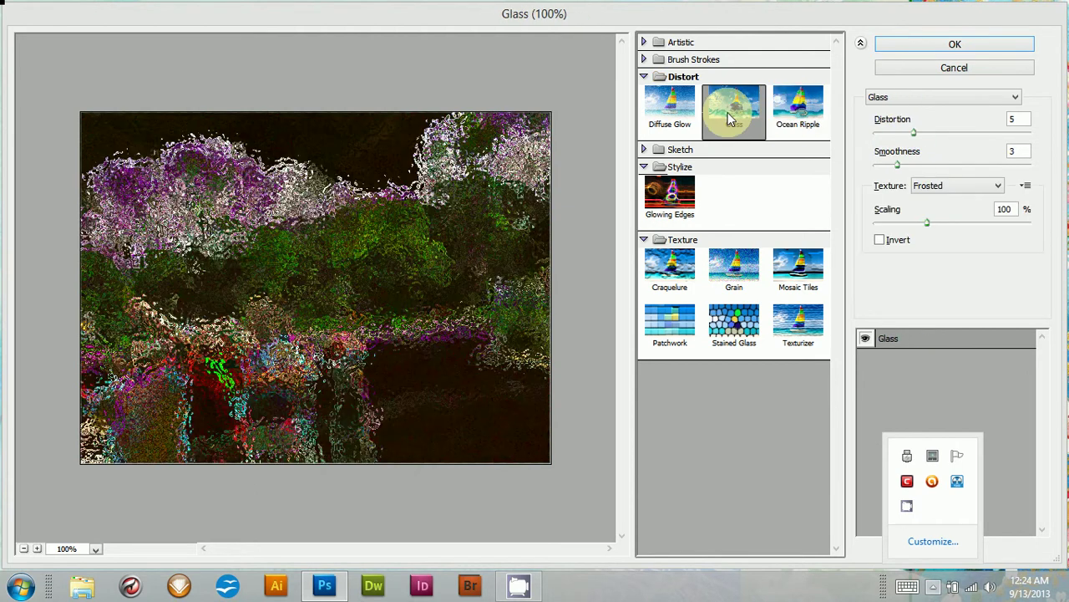
click(662, 123)
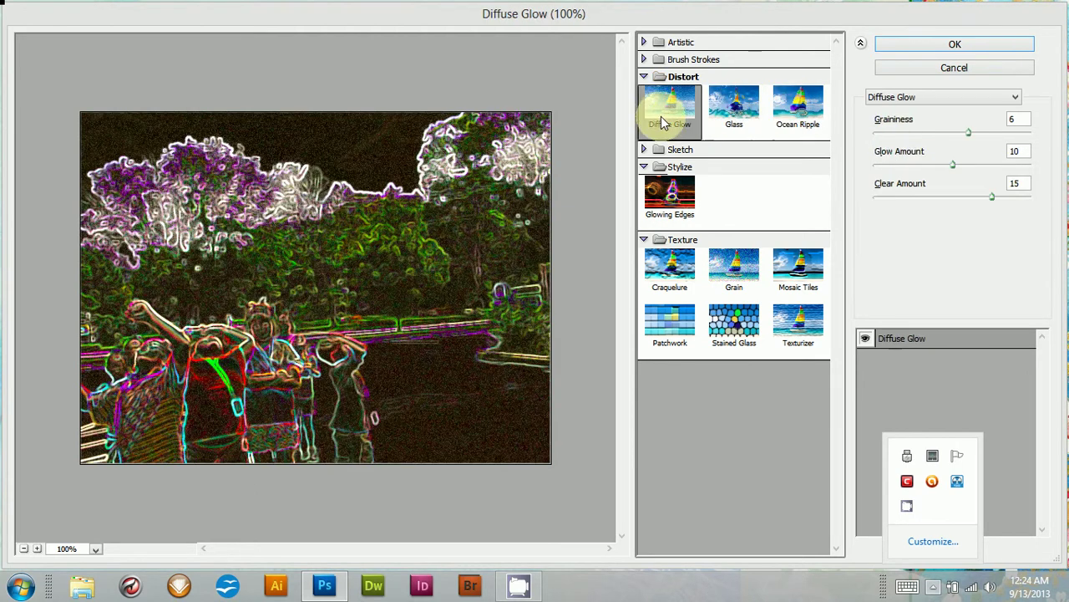
click(643, 77)
click(656, 41)
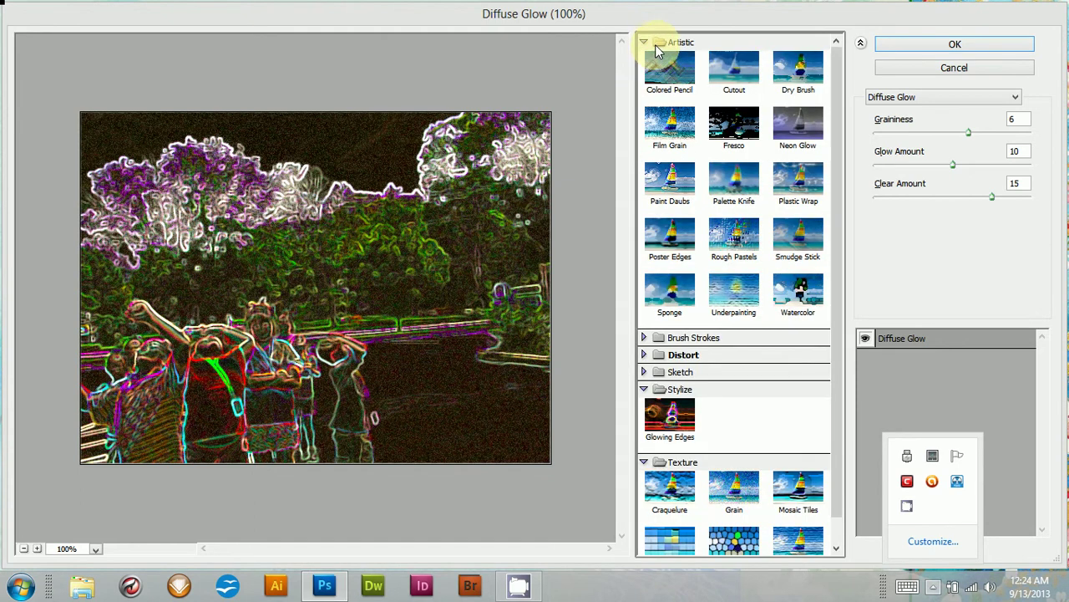
click(805, 284)
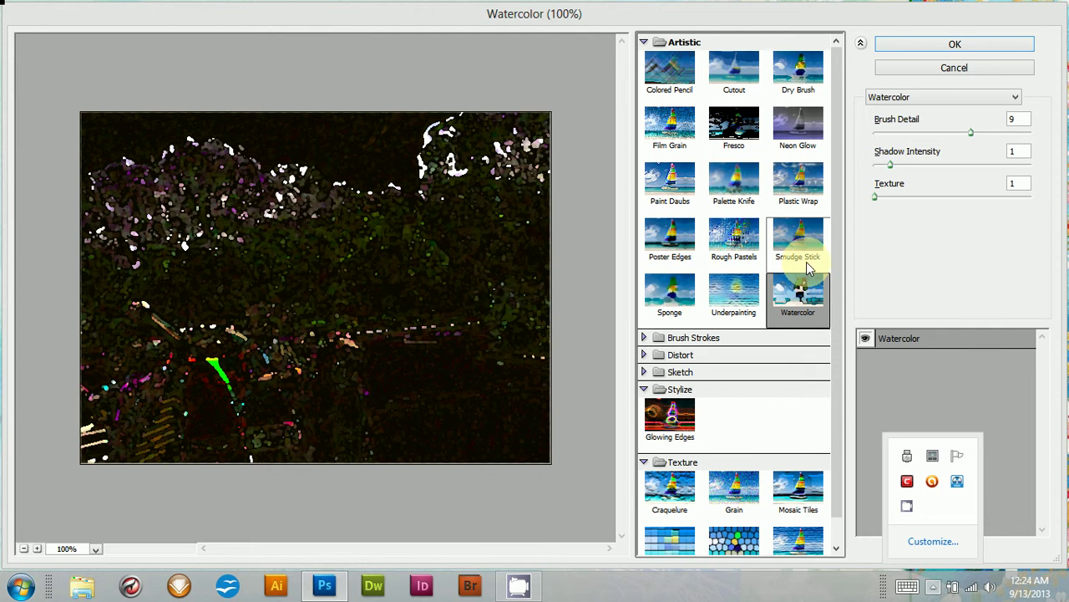
click(957, 67)
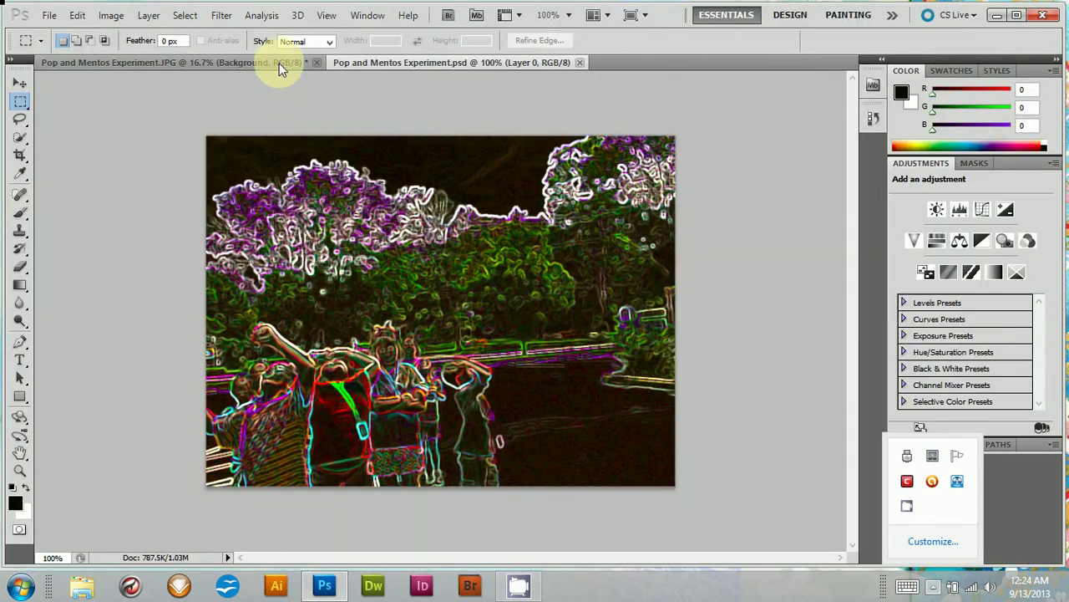
Open the Watercolor filter on the original JPG photo and zoom the preview out to show the whole image
click(279, 61)
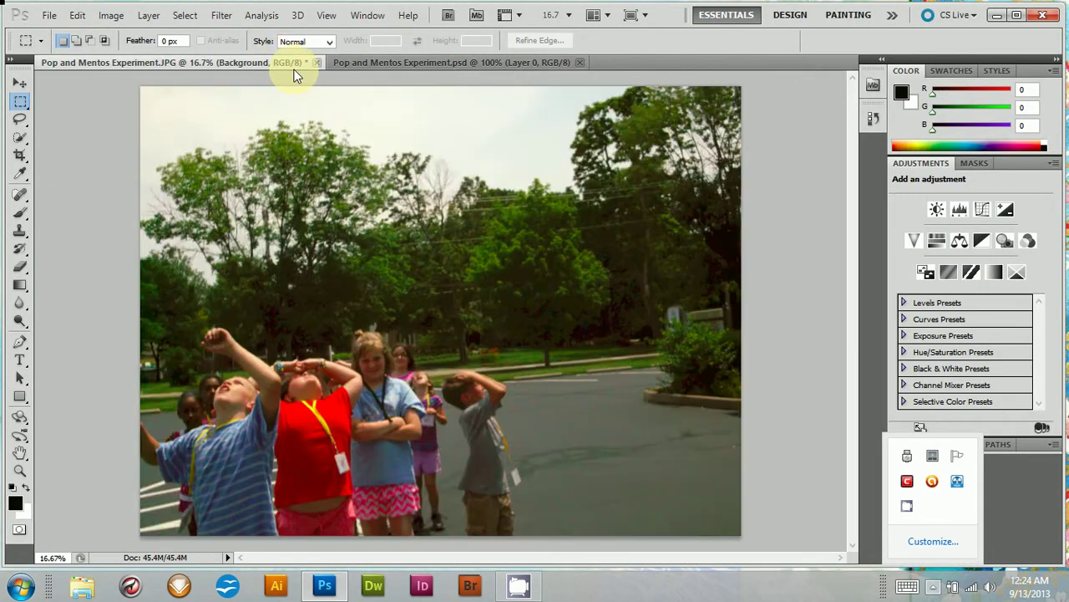
click(221, 15)
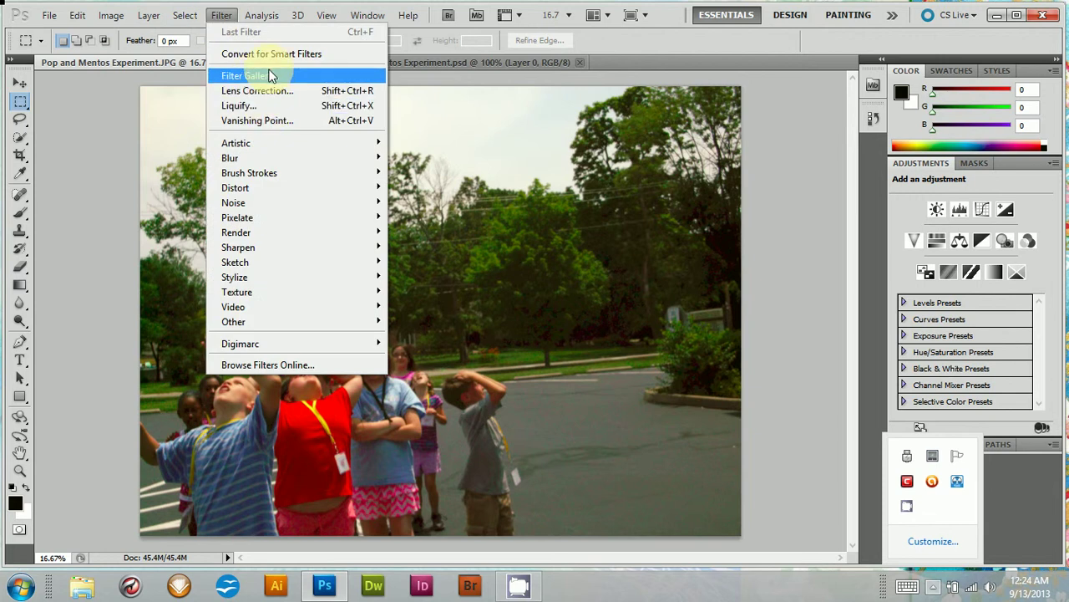
mouse_move(297, 143)
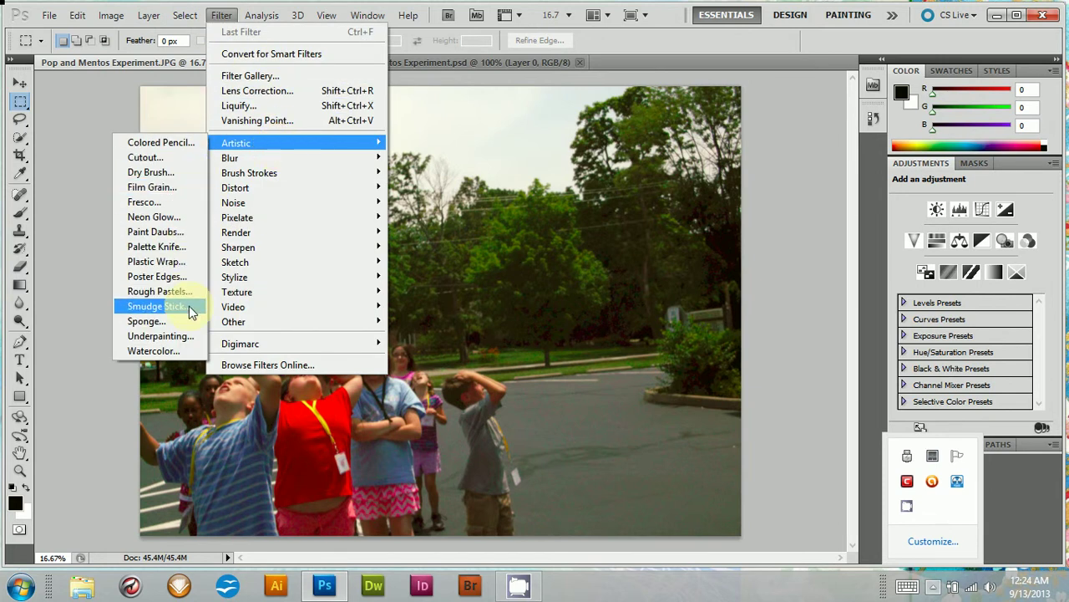
click(188, 353)
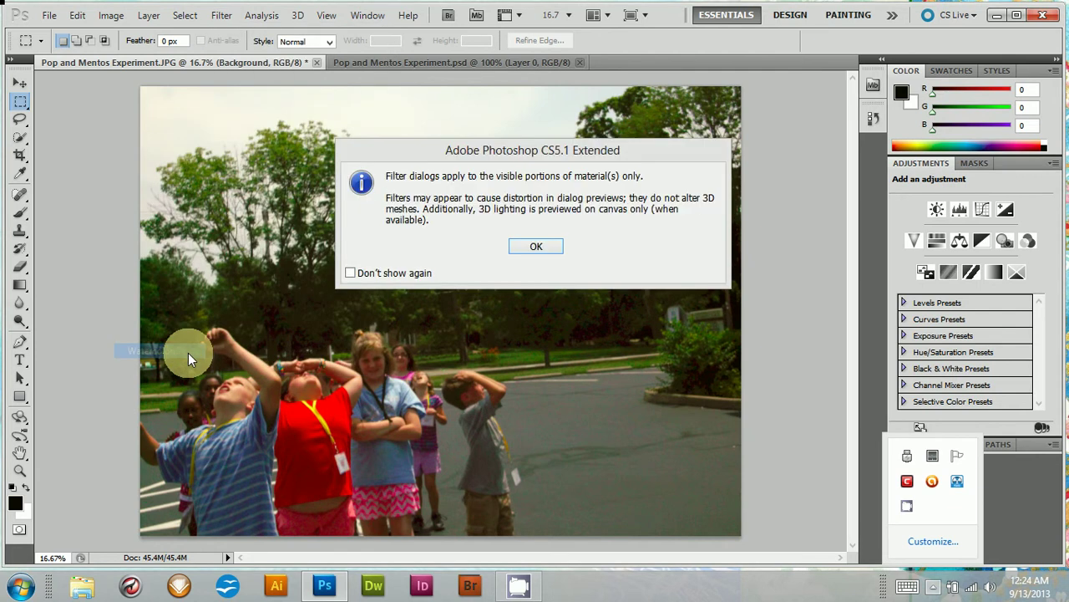
click(546, 245)
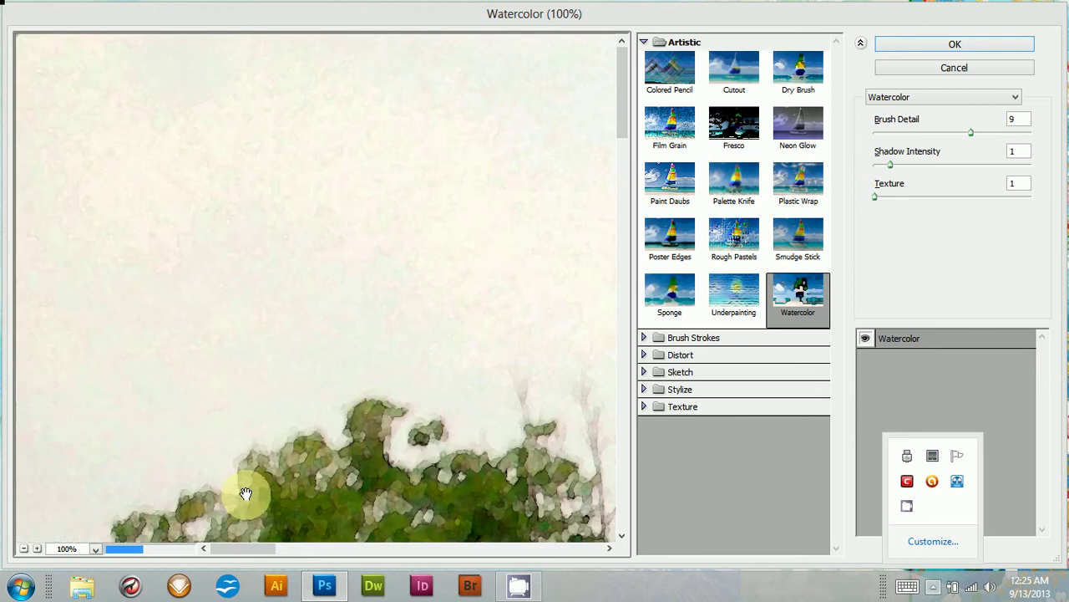
click(24, 548)
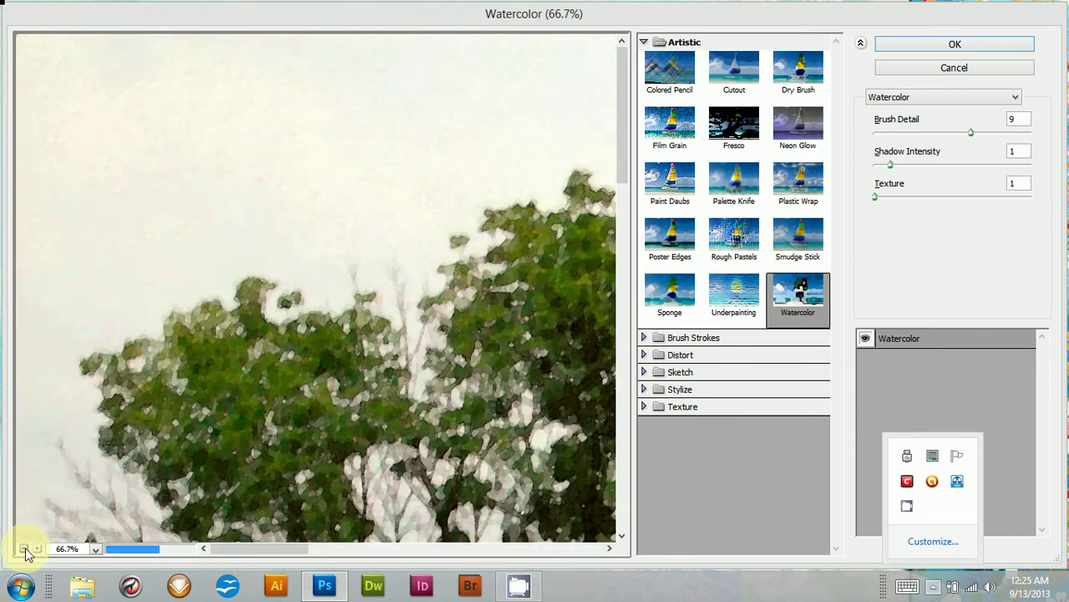
click(24, 548)
click(25, 548)
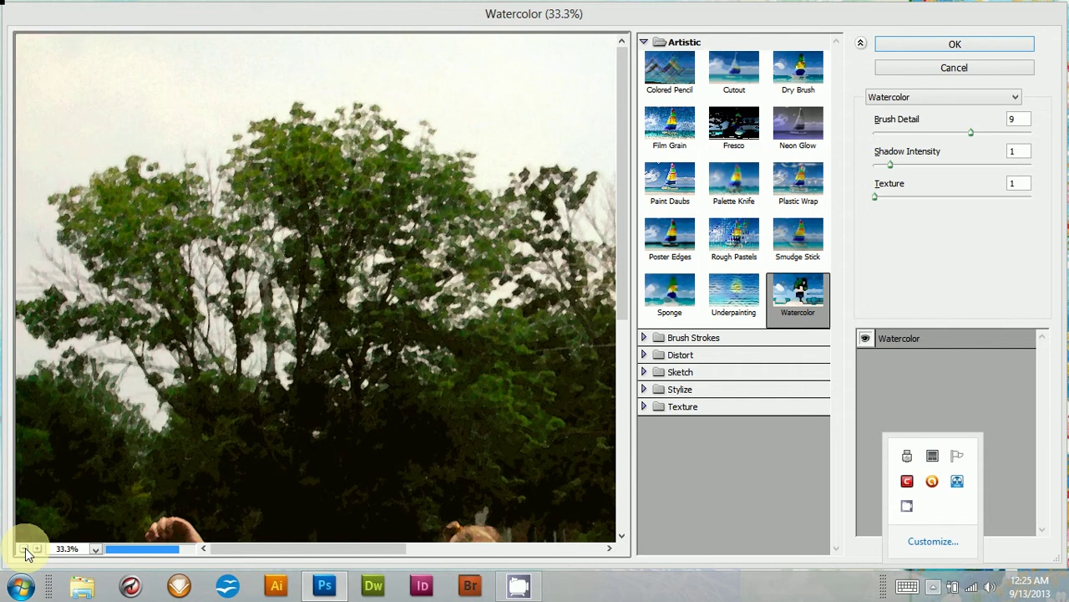
click(25, 548)
click(25, 548)
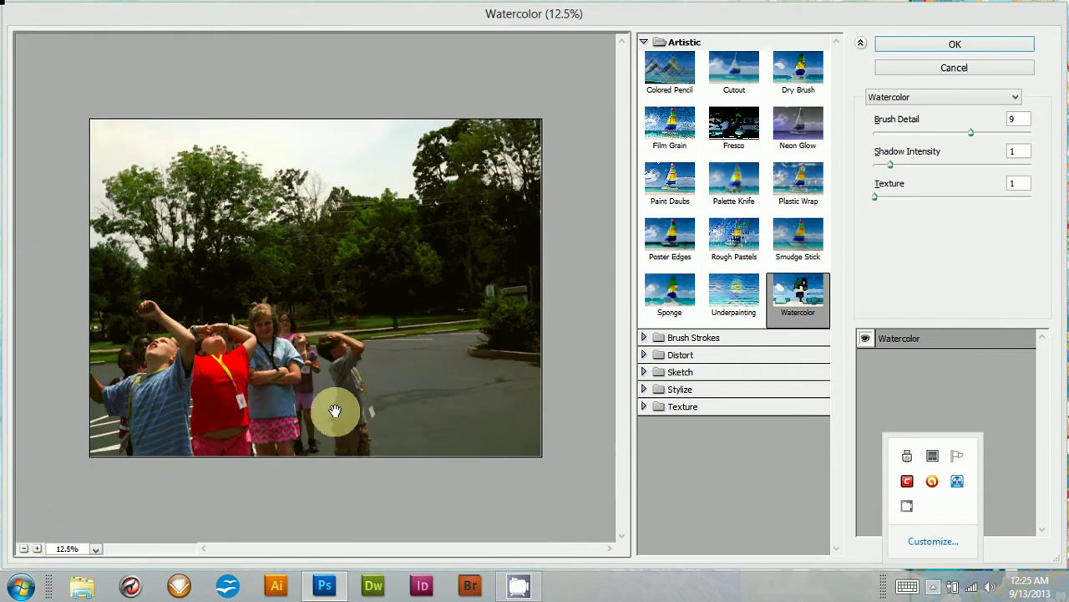
Preview Paint Daubs and Colored Pencil, cancel the gallery, and step back one history state
click(668, 184)
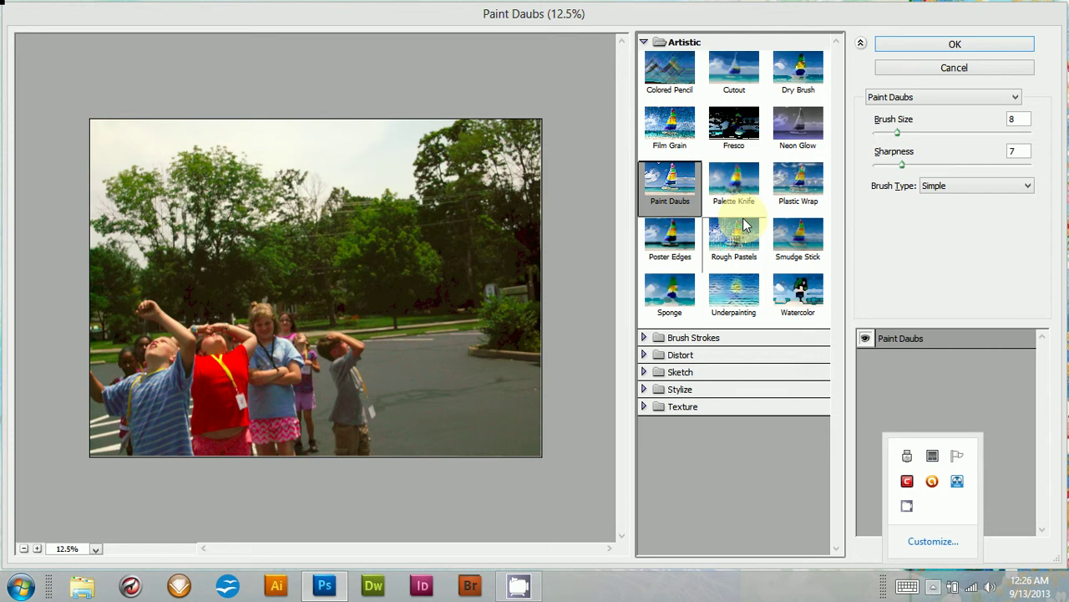
click(690, 84)
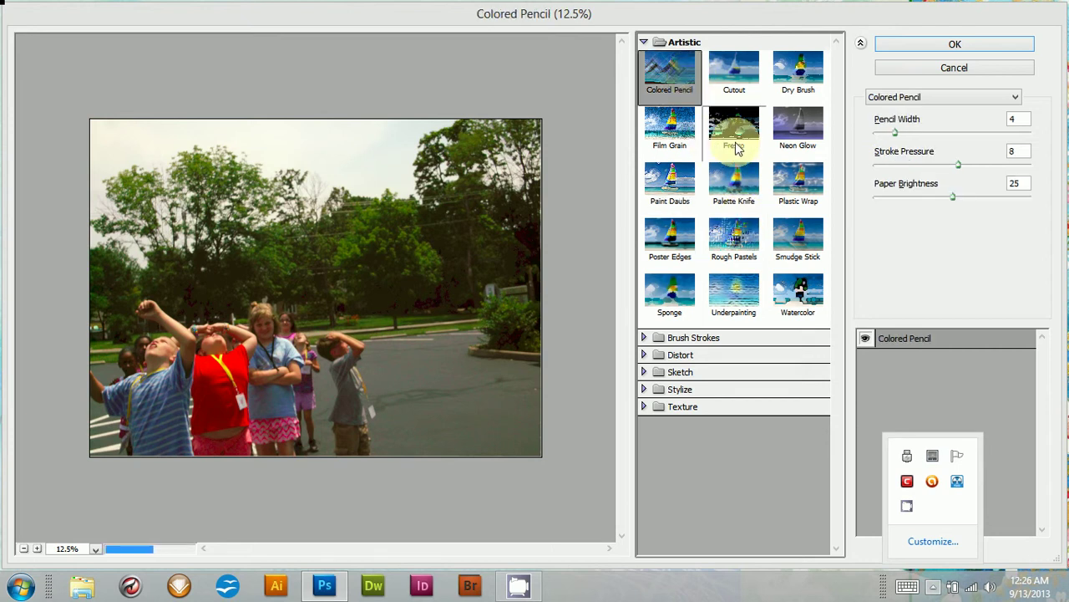
click(939, 67)
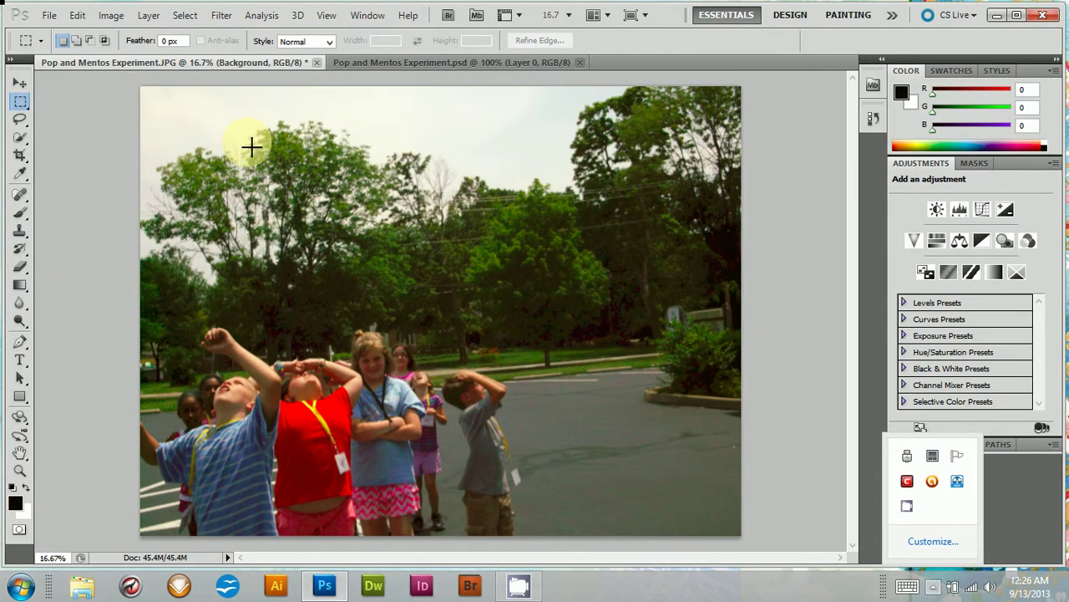
click(77, 15)
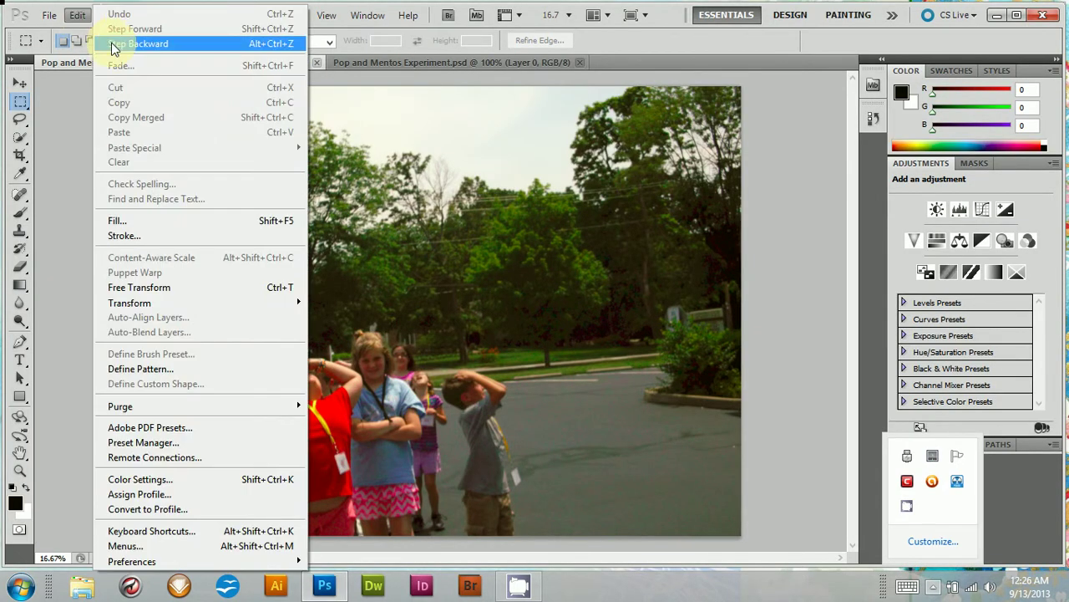
click(115, 45)
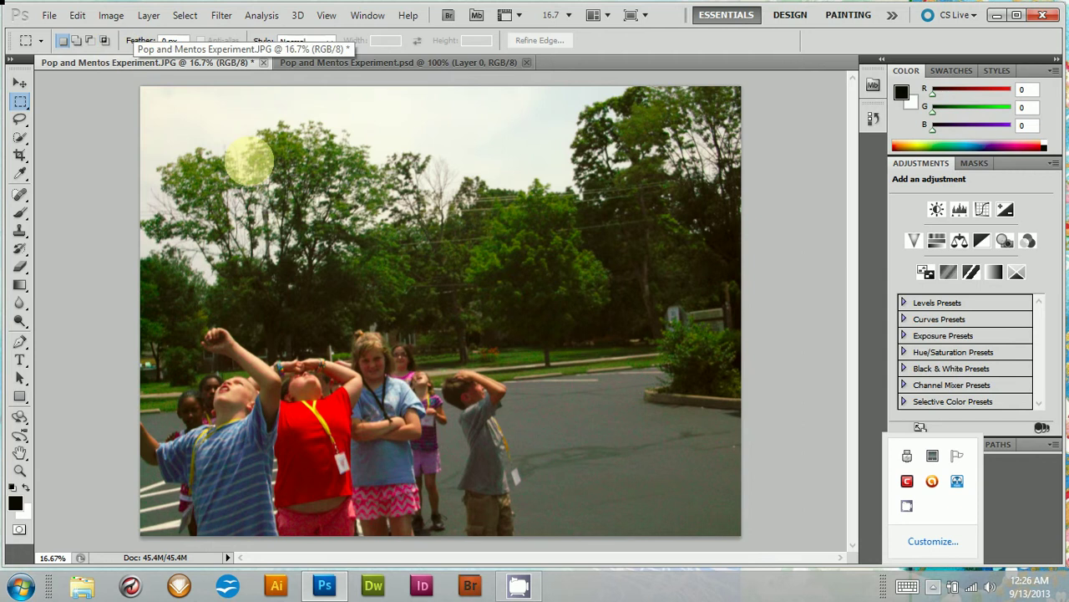
click(117, 18)
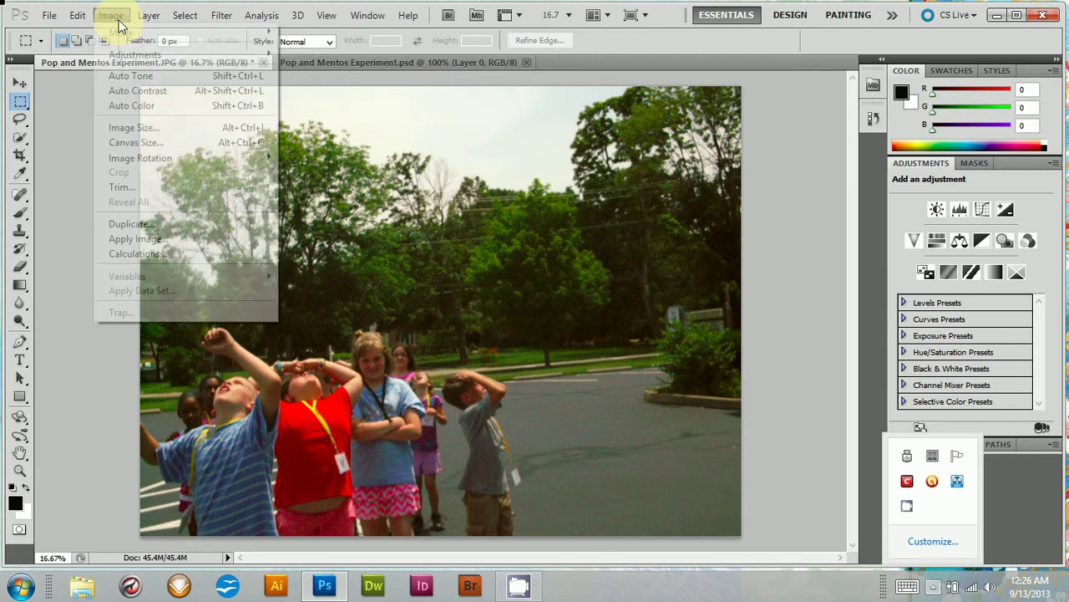
In Canvas Size, switch the units to pixels and turn on Relative sizing
click(164, 148)
click(595, 209)
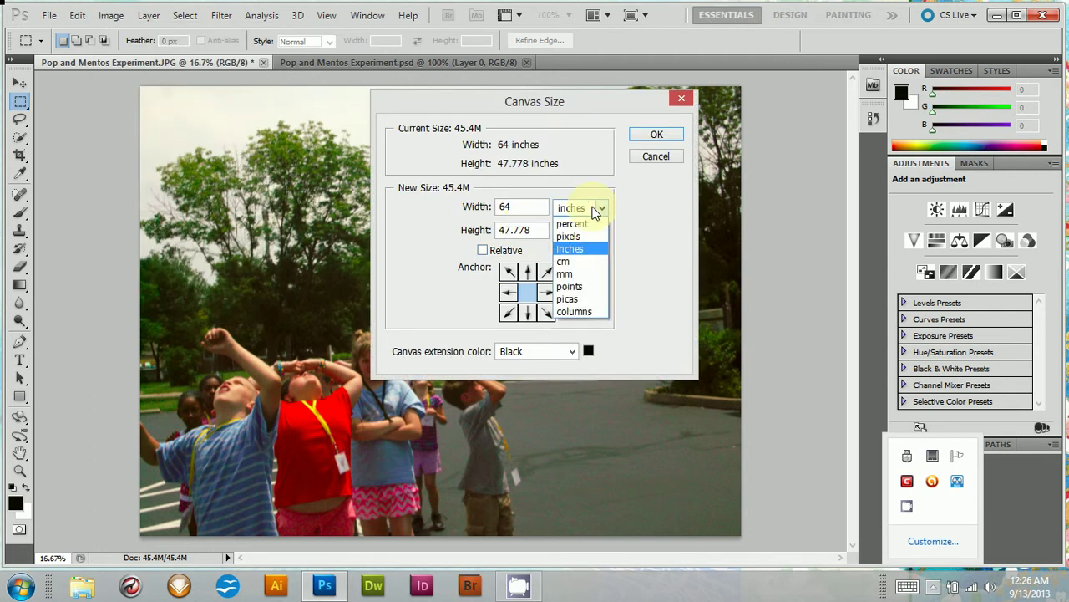
click(585, 236)
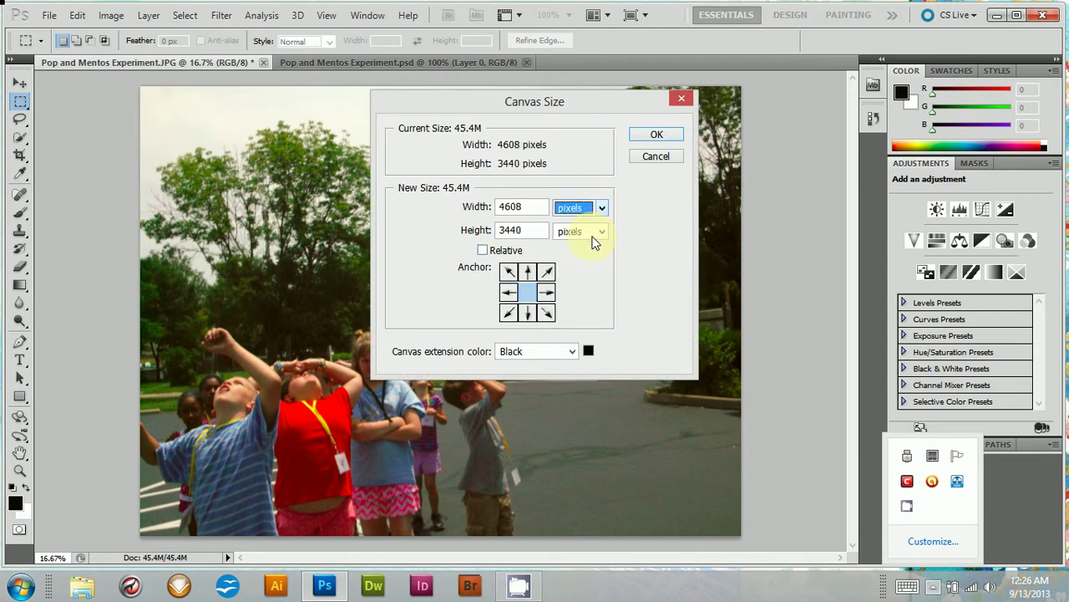
click(525, 205)
click(485, 209)
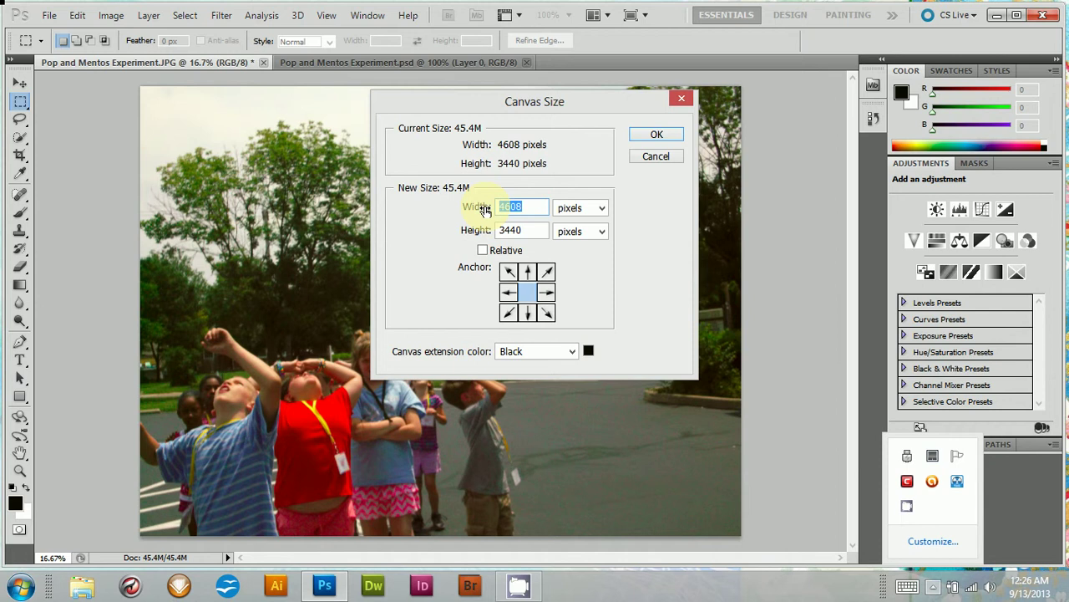
text(800)
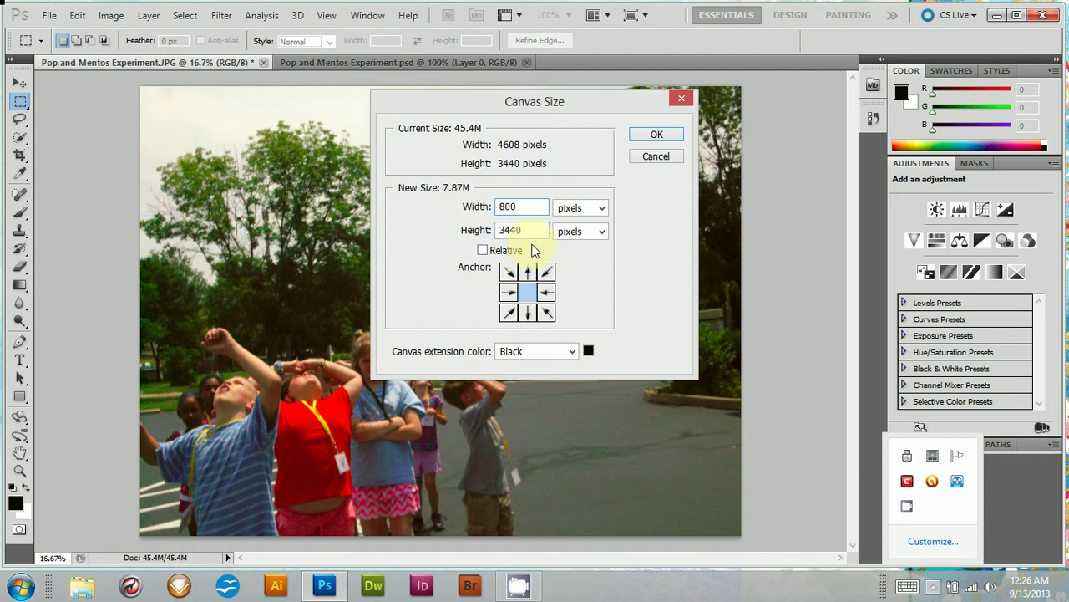
click(483, 251)
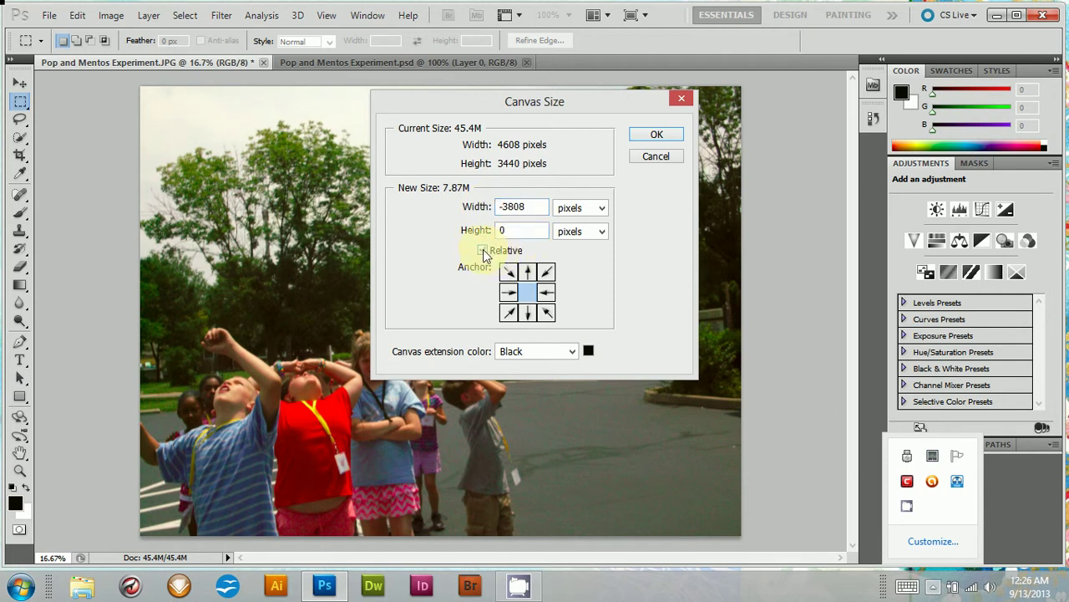
Enlarge the canvas relatively by 800 px width and 600 px height in black
double_click(528, 207)
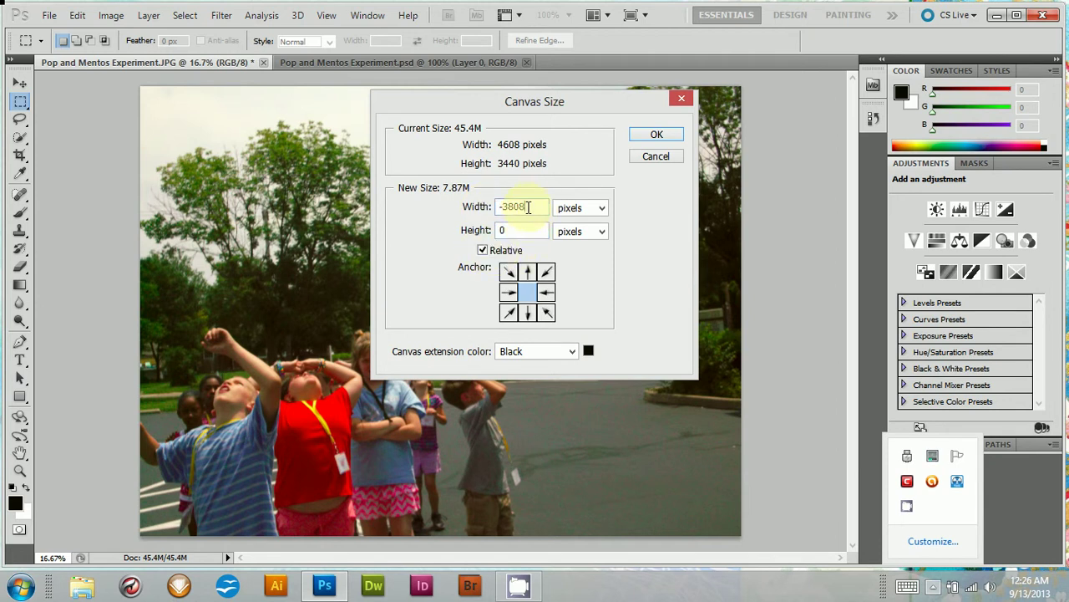
click(472, 209)
text(800)
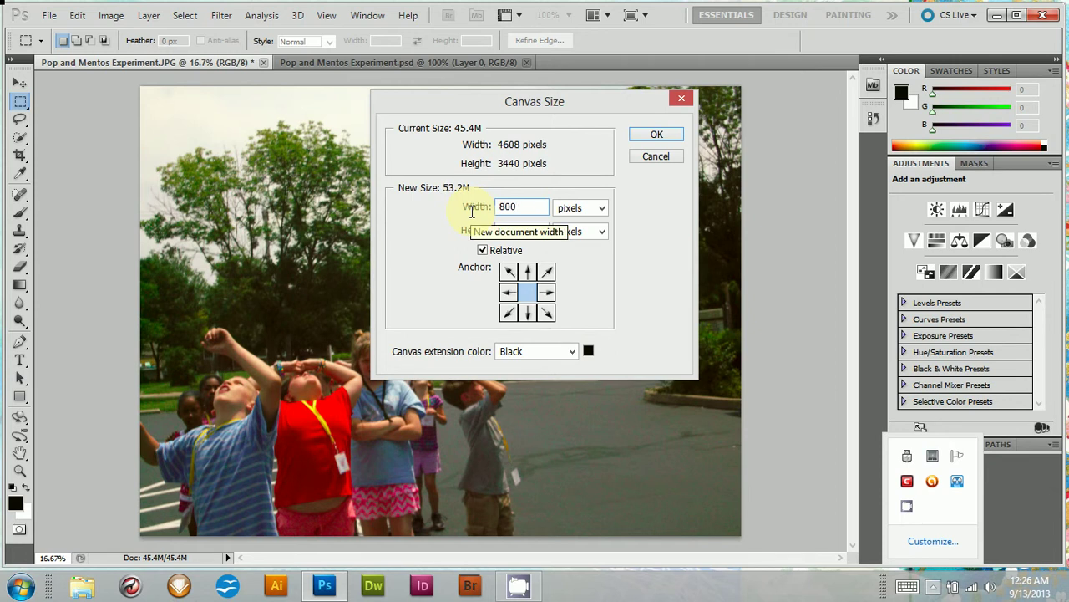
click(522, 230)
key(BackSpace)
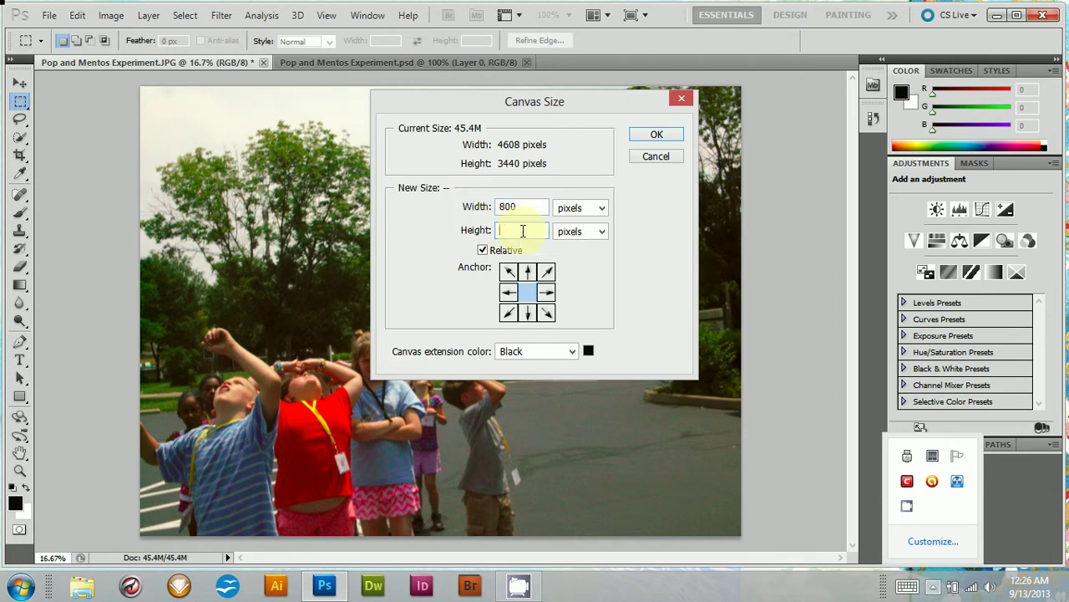
text(600)
click(645, 134)
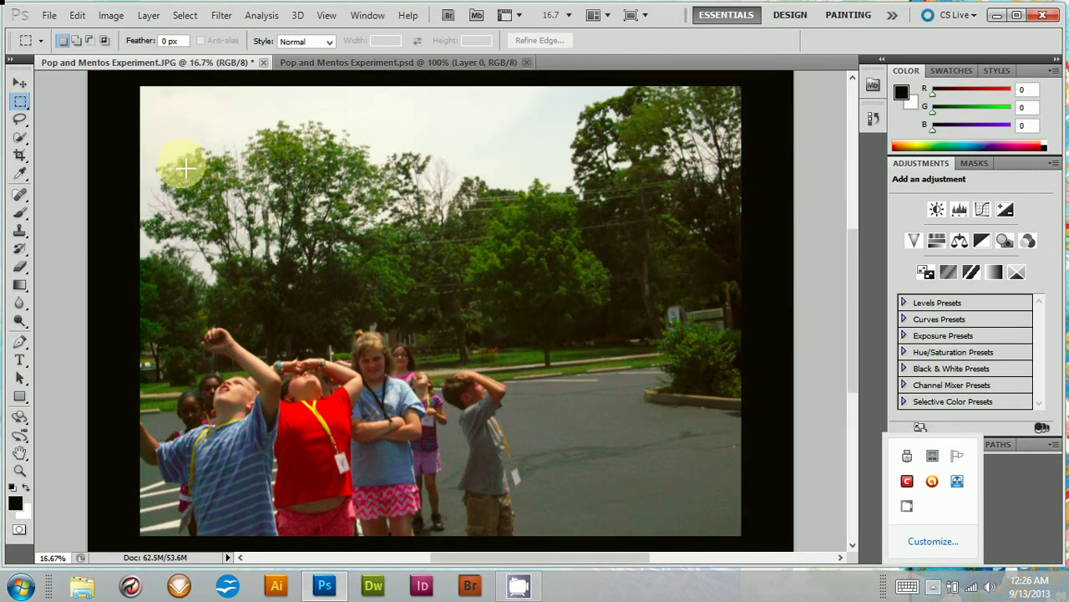
click(111, 15)
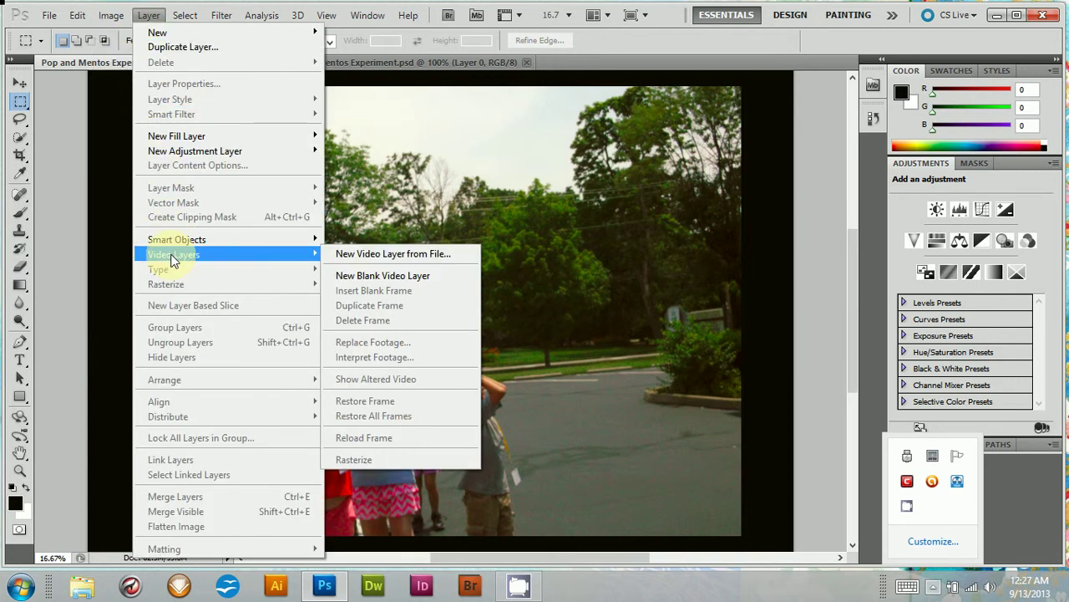
mouse_move(178, 239)
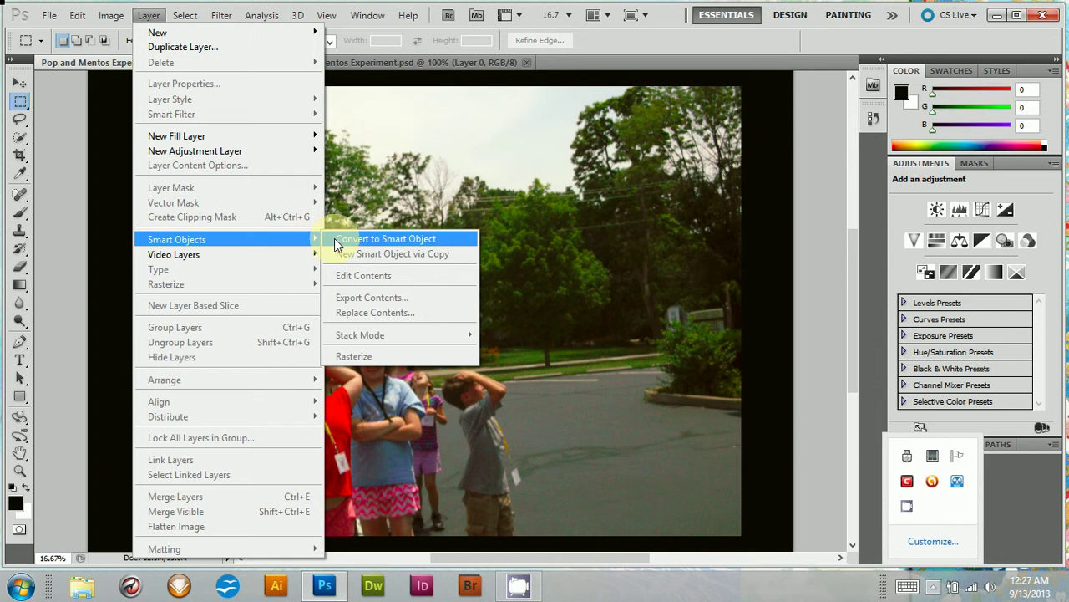
Convert the bordered photo layer into a smart object
click(335, 238)
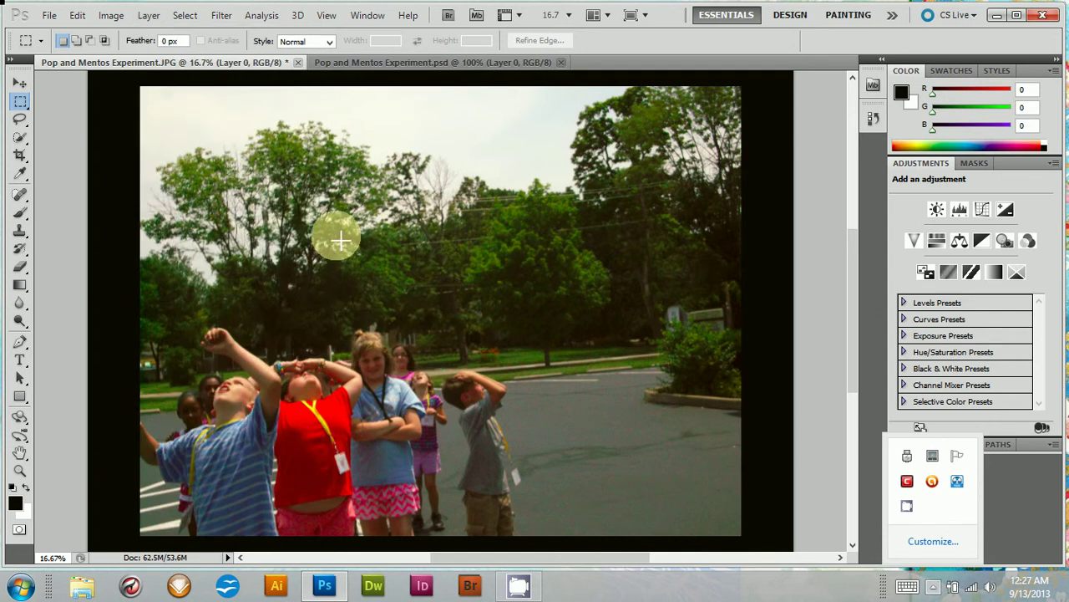
click(271, 17)
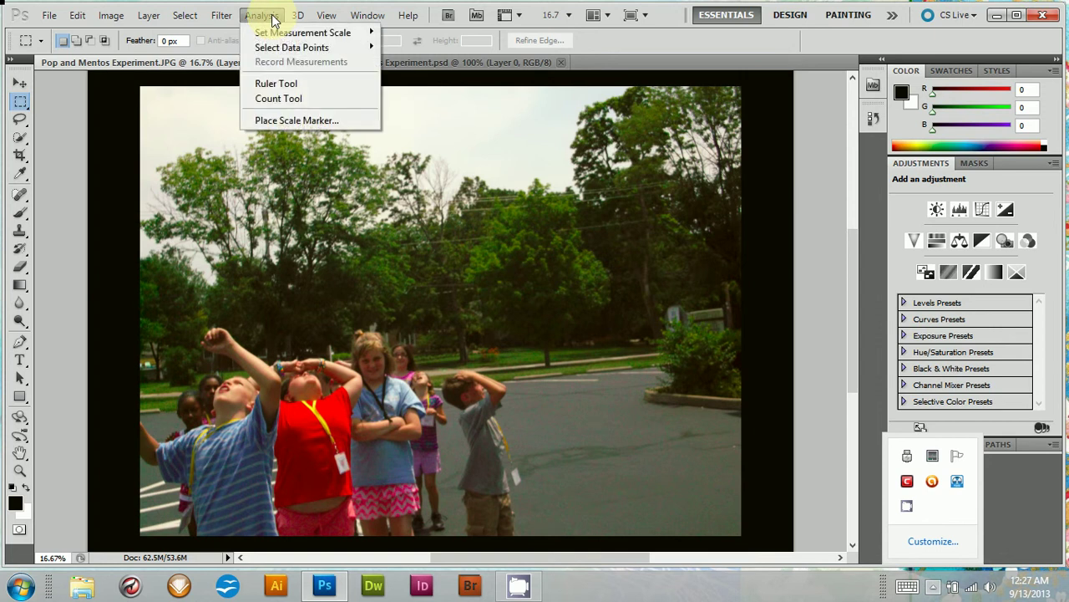
mouse_move(221, 15)
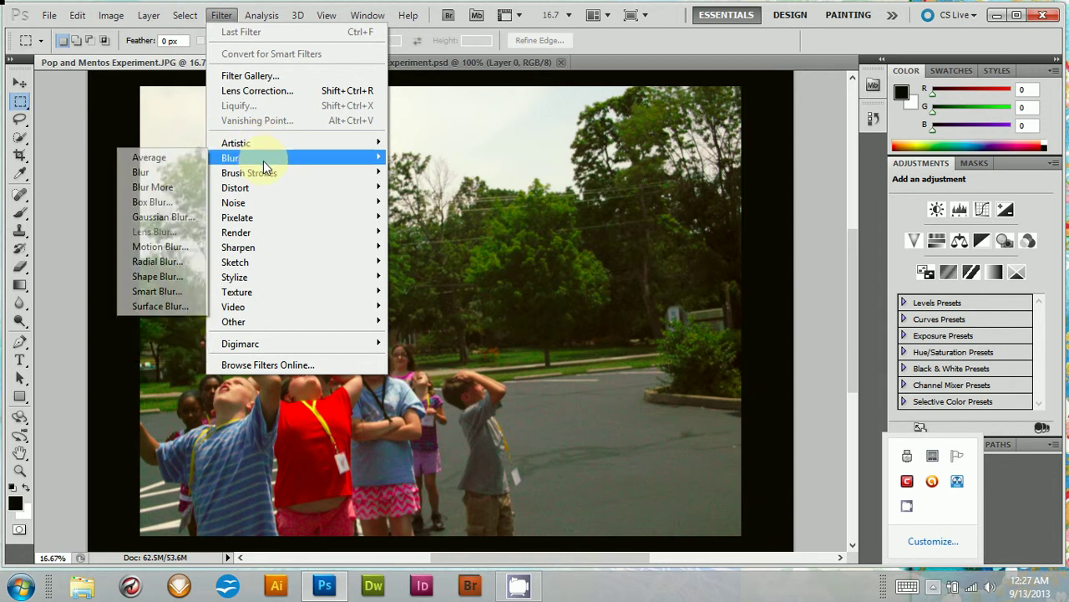
mouse_move(249, 172)
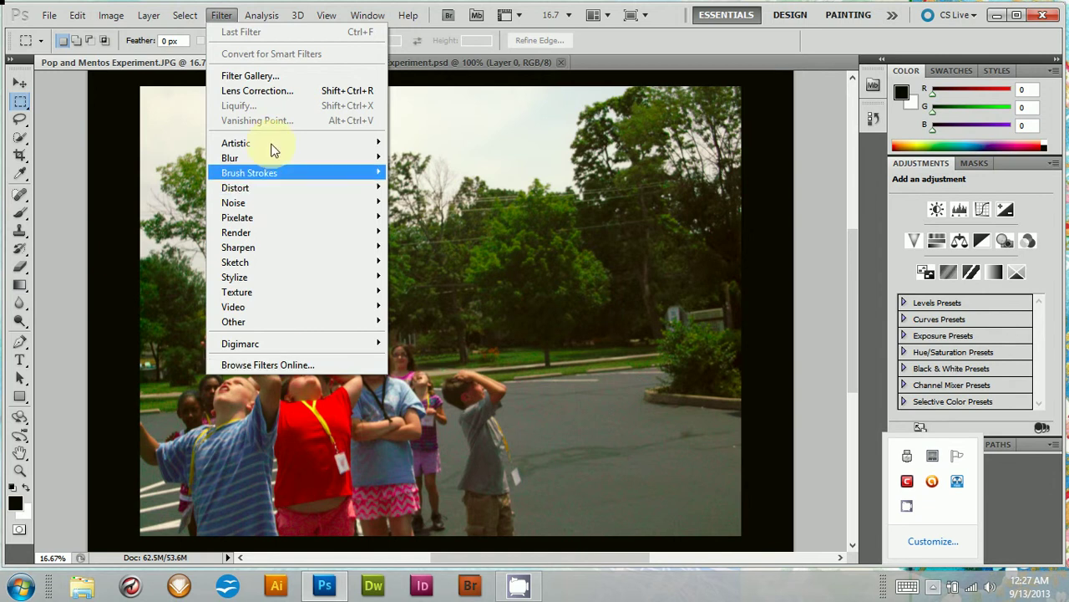
In Filter Gallery, zoom the preview to 12.5% and preview Texture > Craquelure
click(266, 79)
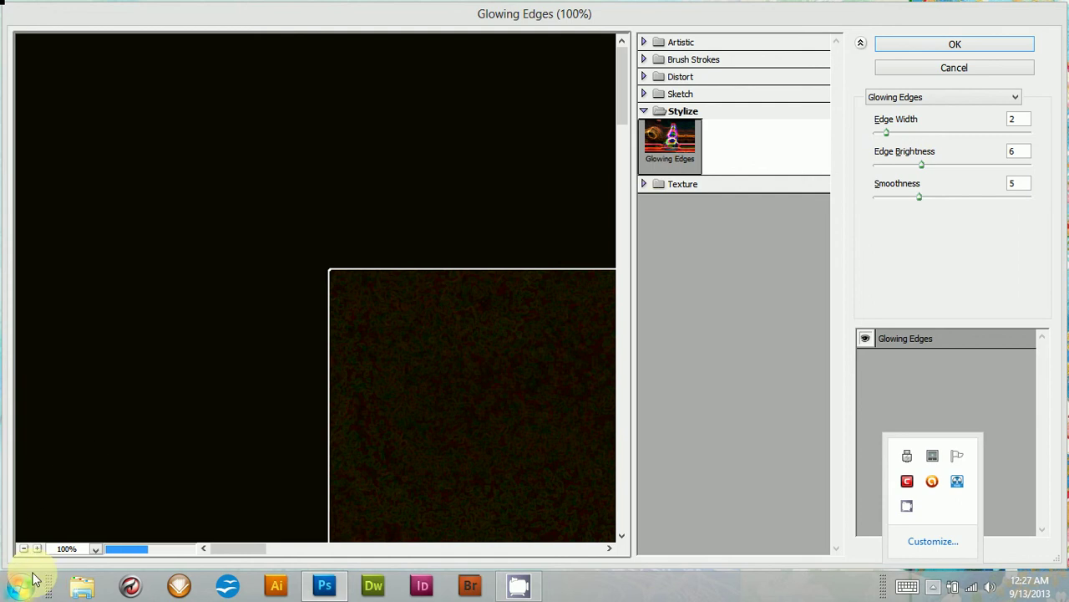
click(24, 549)
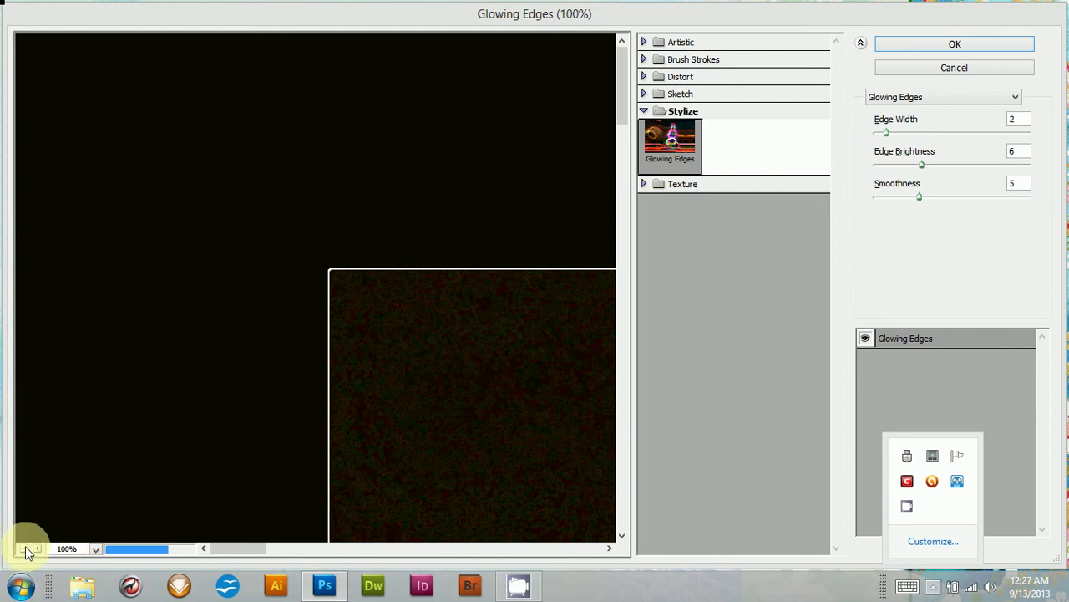
click(23, 549)
click(23, 549)
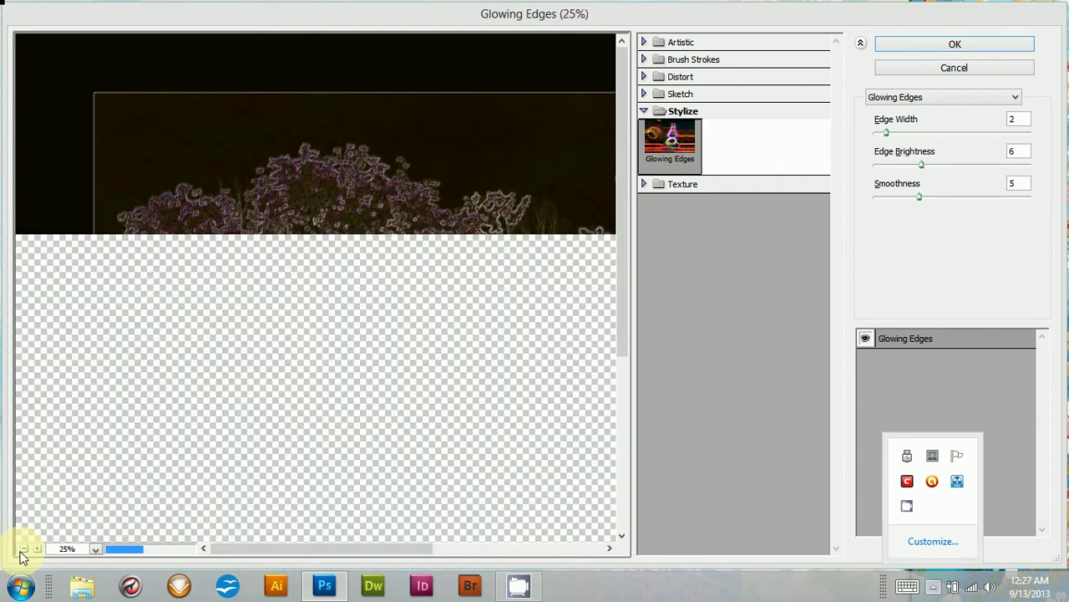
click(24, 549)
click(23, 549)
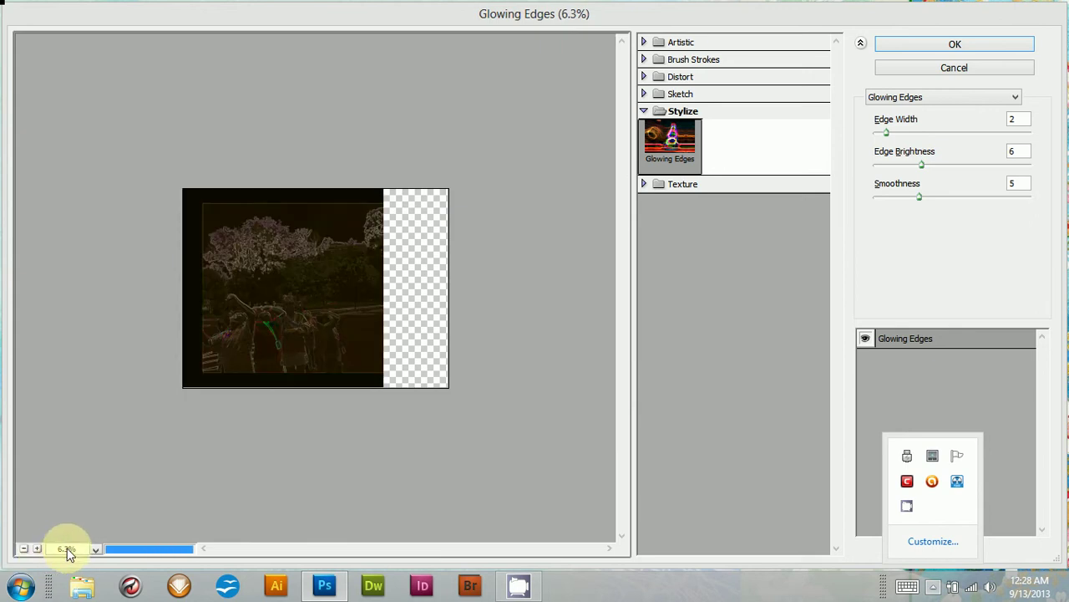
click(37, 548)
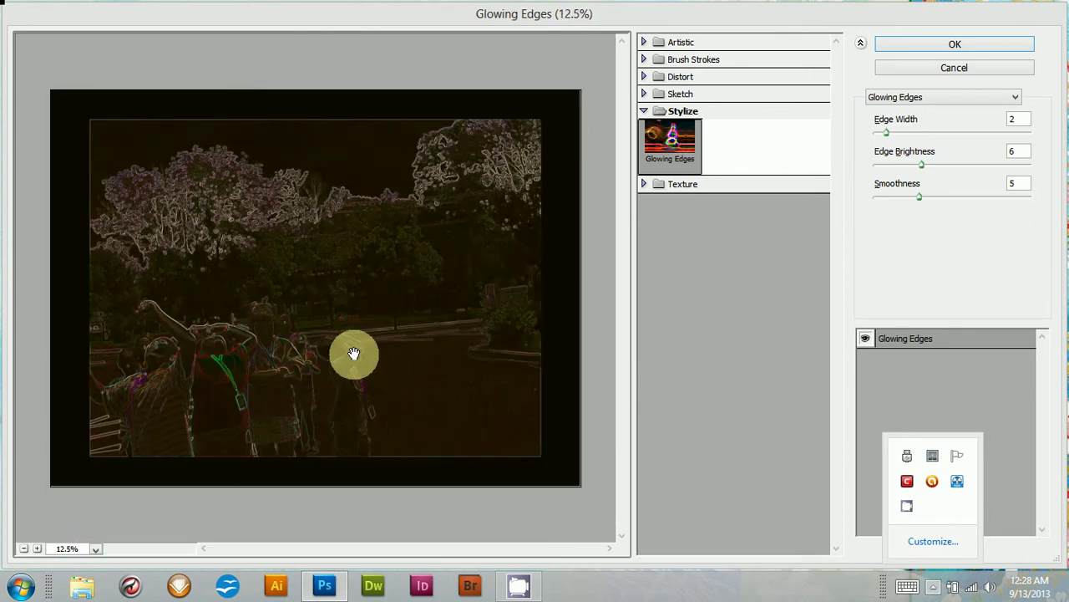
click(647, 110)
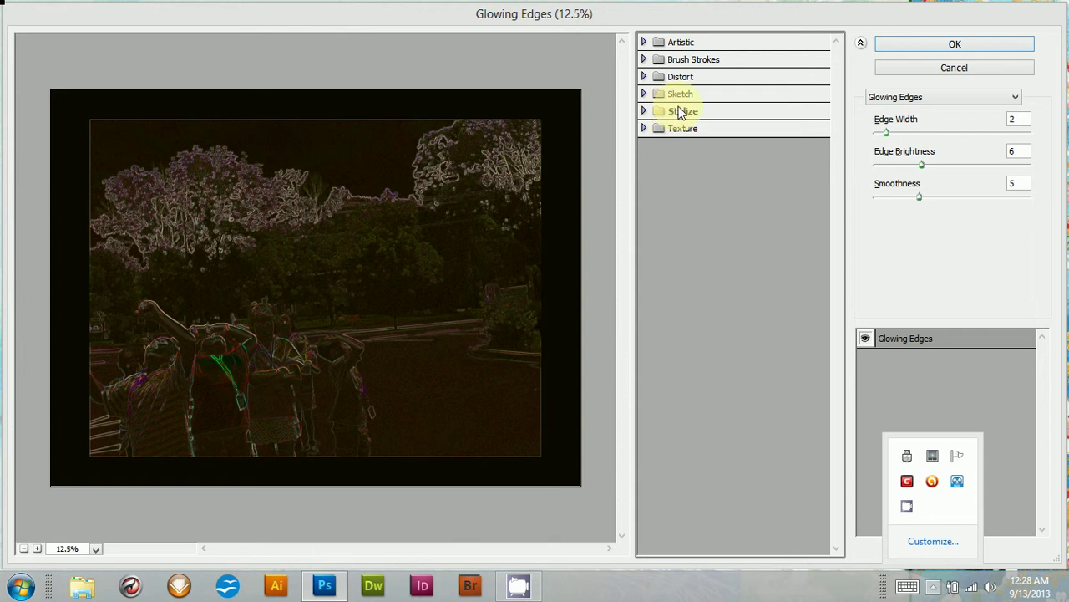
click(661, 131)
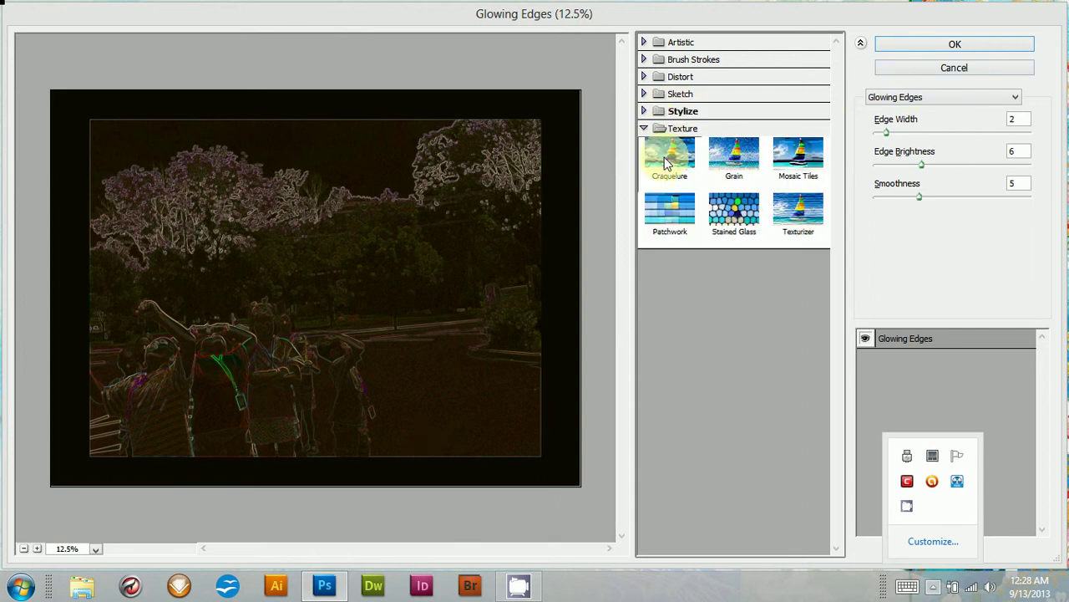
click(667, 164)
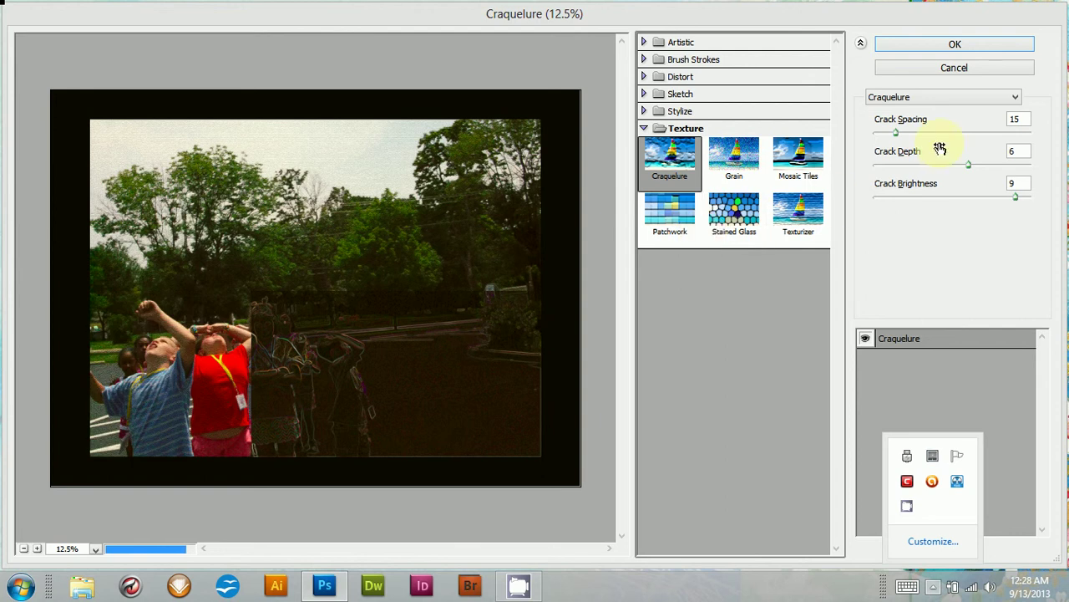
Set Craquelure to spacing 47, depth 2, brightness 7, then preview Cutout instead
drag(895, 134, 946, 133)
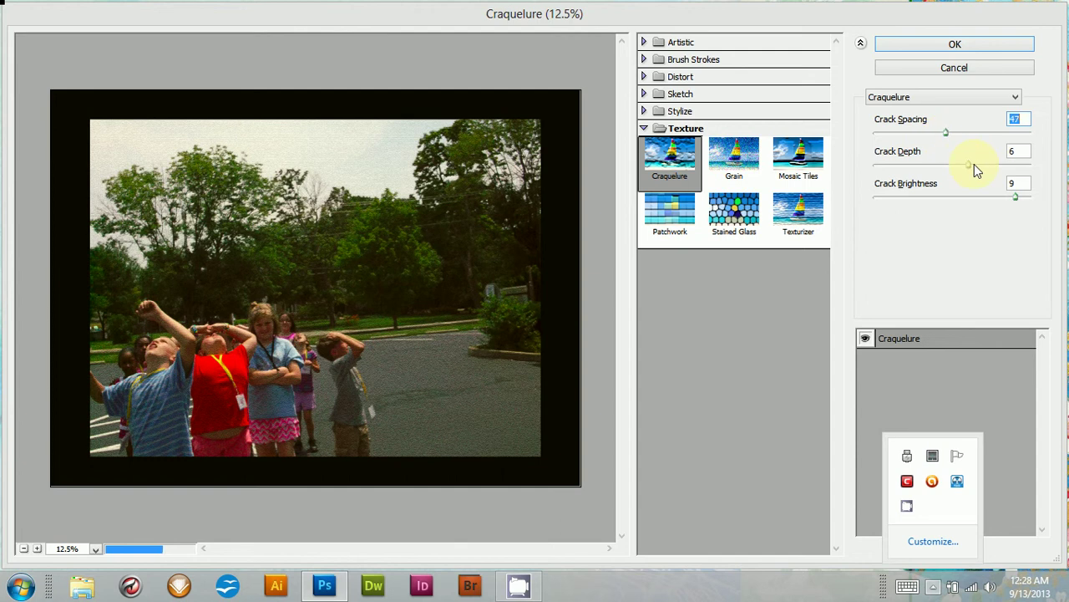
drag(970, 164, 911, 166)
drag(1014, 198, 984, 198)
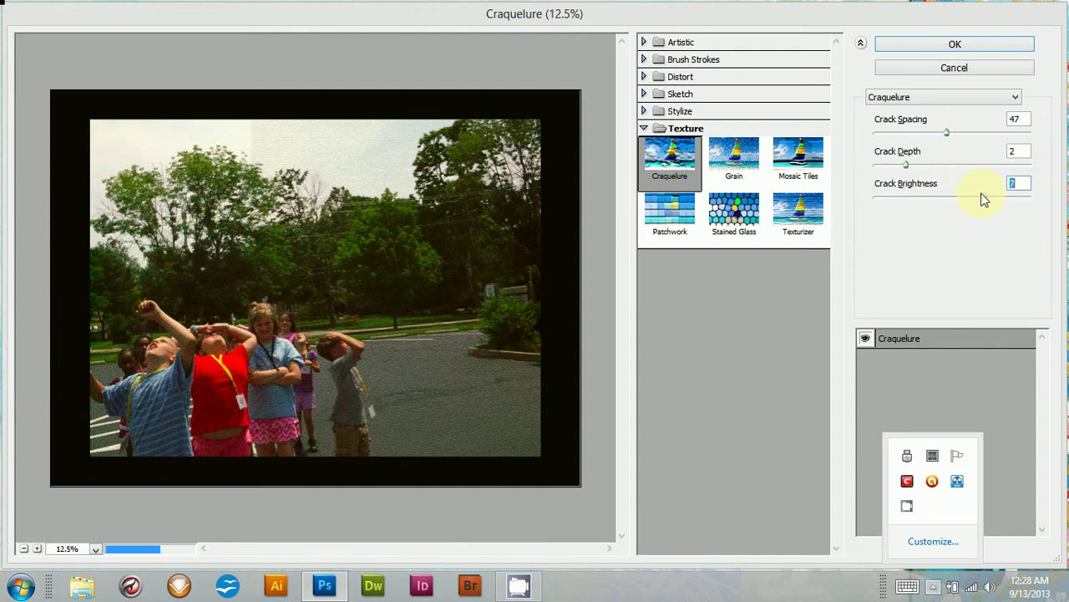
click(888, 97)
click(892, 131)
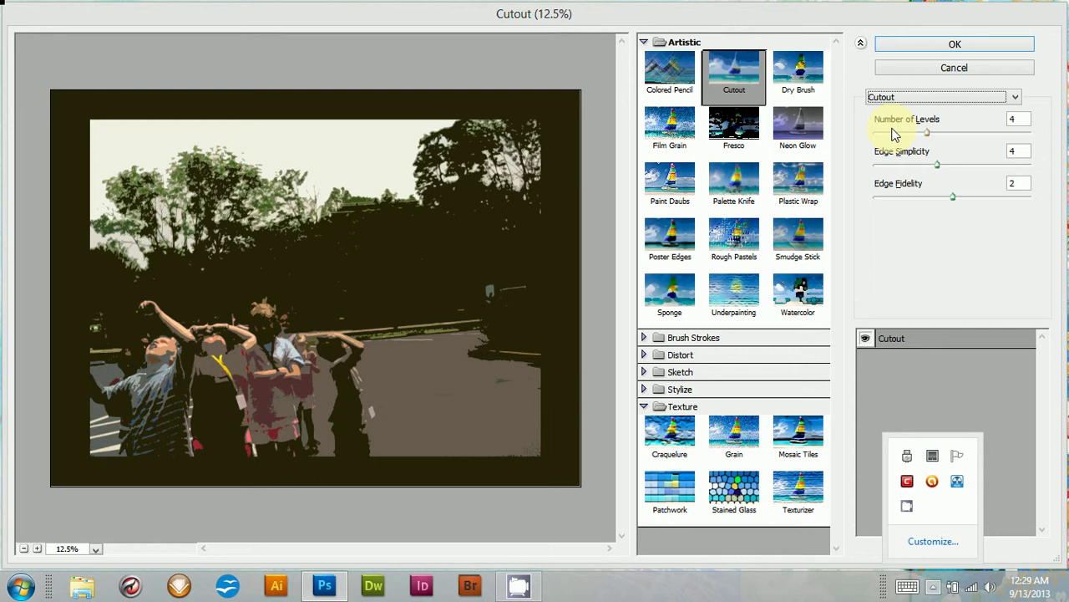
Preview Plastic Wrap with lower smoothness, detail and highlight strength, then cancel unapplied
click(798, 201)
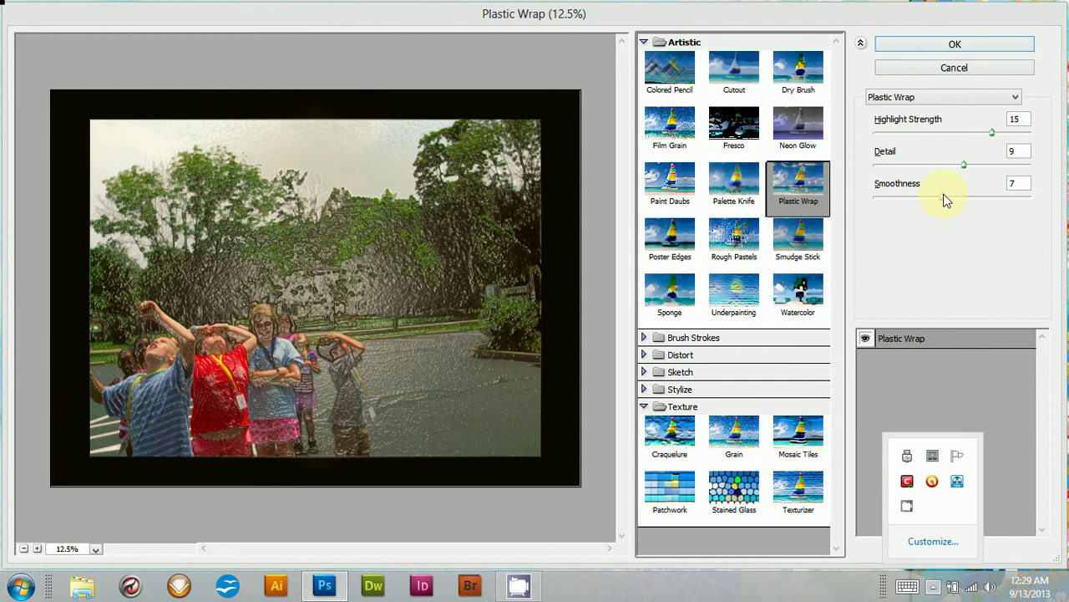
drag(942, 198, 906, 202)
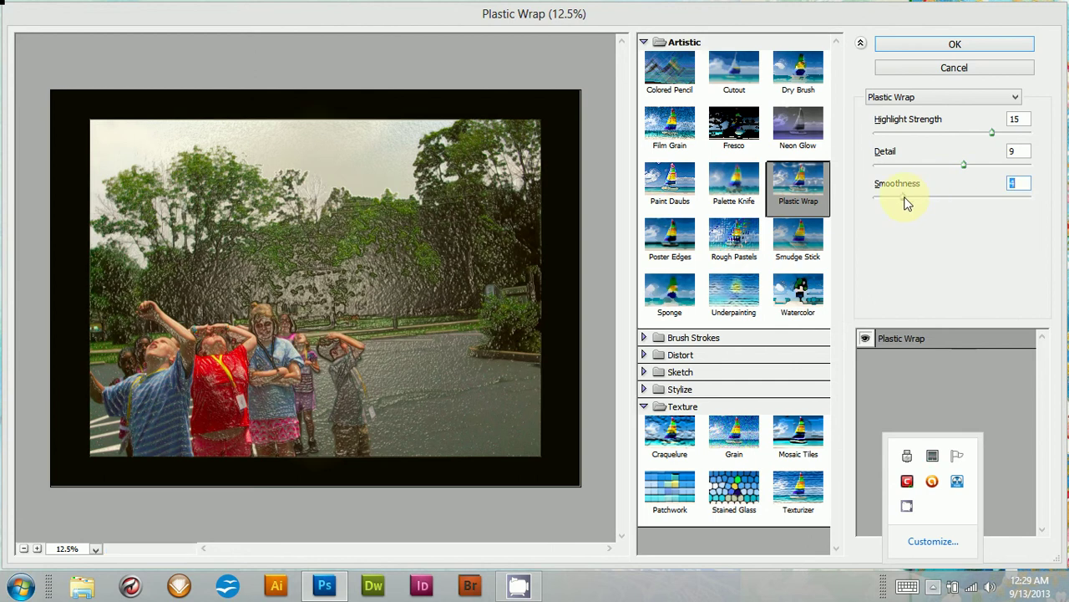
drag(962, 165, 926, 166)
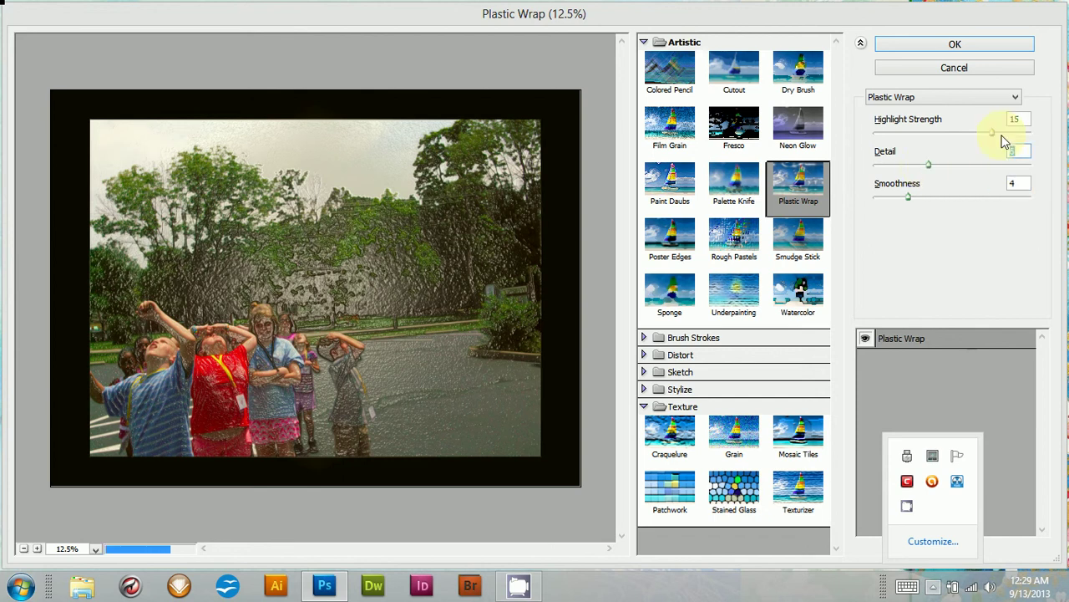
drag(990, 132, 953, 134)
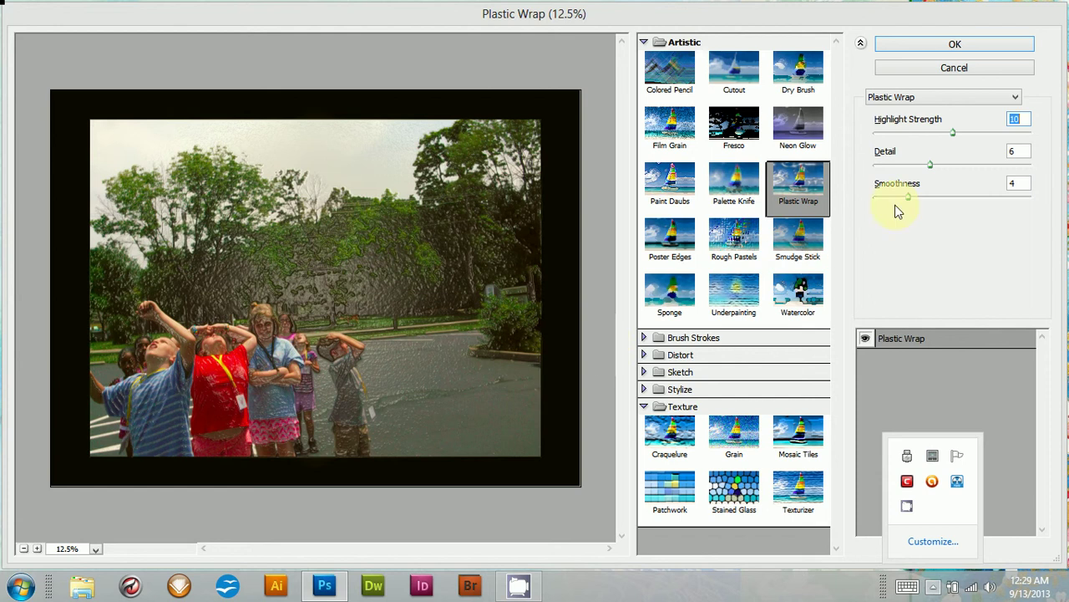
mouse_move(952, 135)
mouse_down()
mouse_move(882, 137)
mouse_move(907, 132)
mouse_move(921, 167)
mouse_up()
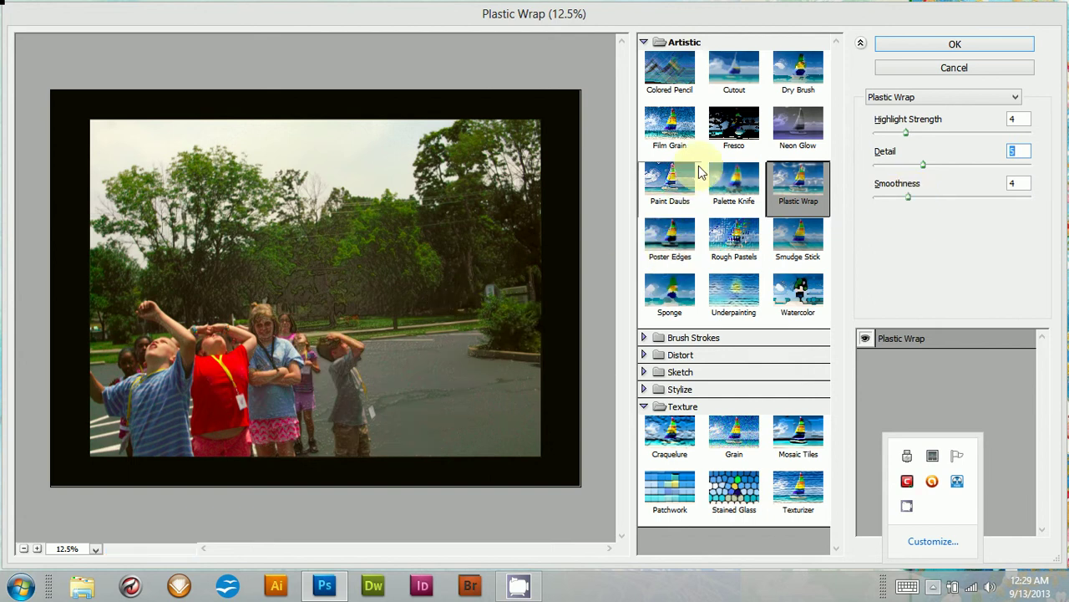
click(957, 68)
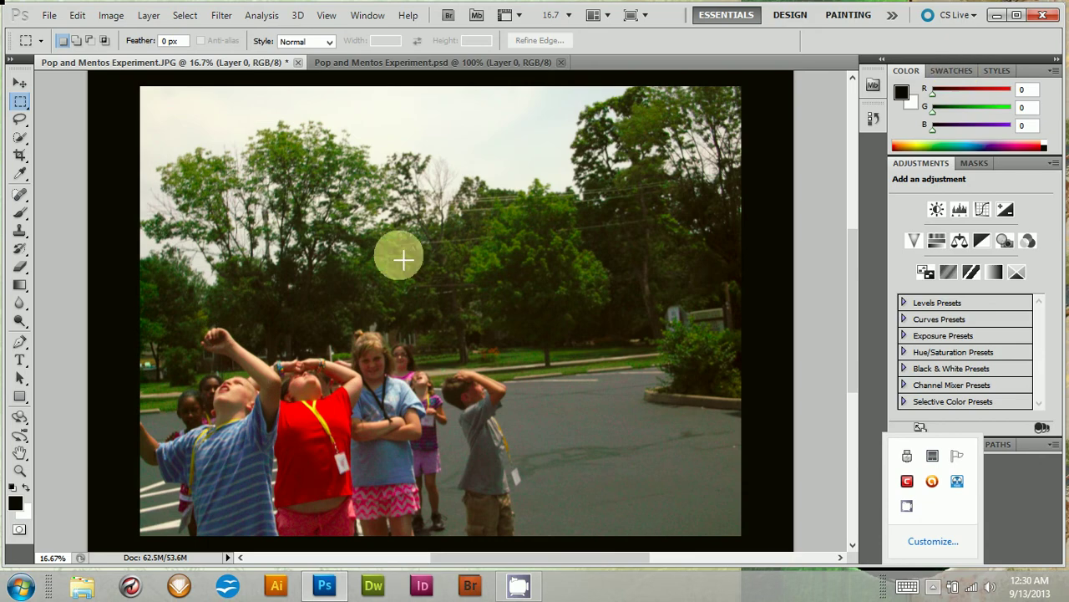
Apply drop shadow, bevel and emboss, stroke, inner glow and inner shadow layer styles
click(112, 15)
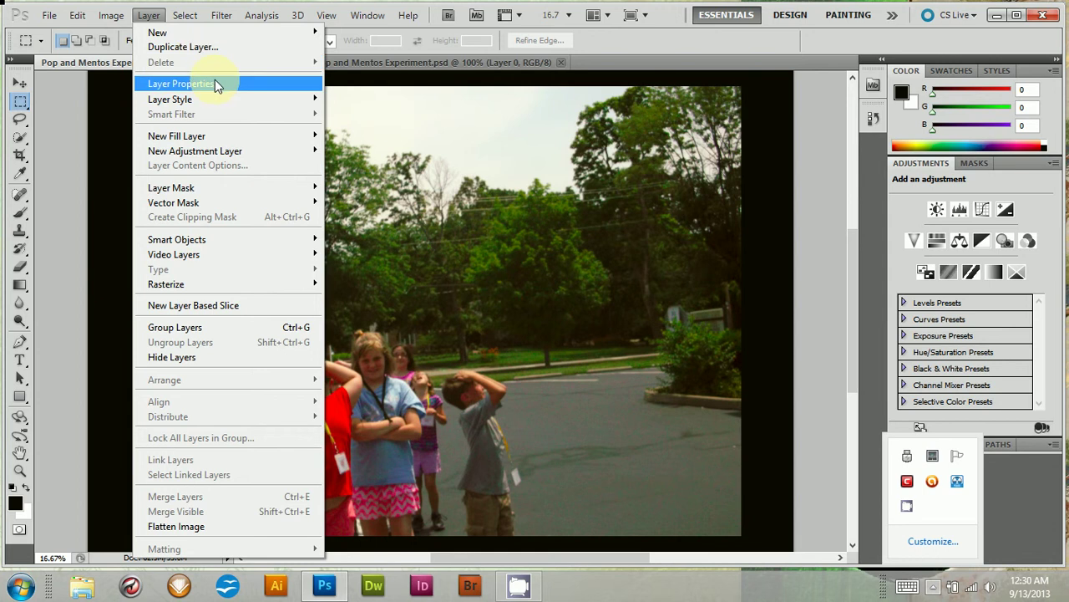
mouse_move(170, 99)
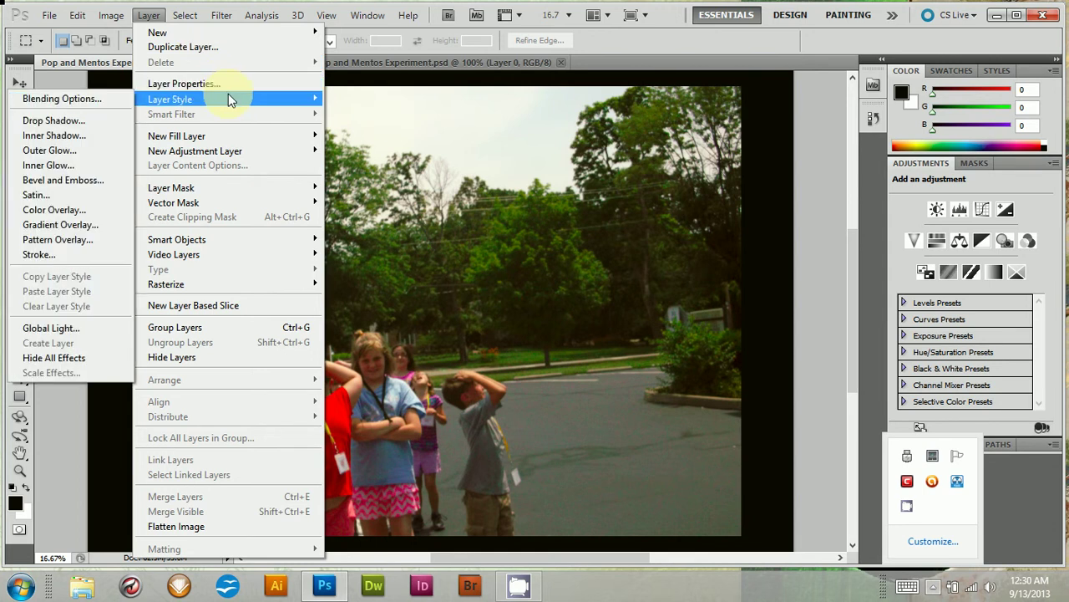
click(105, 126)
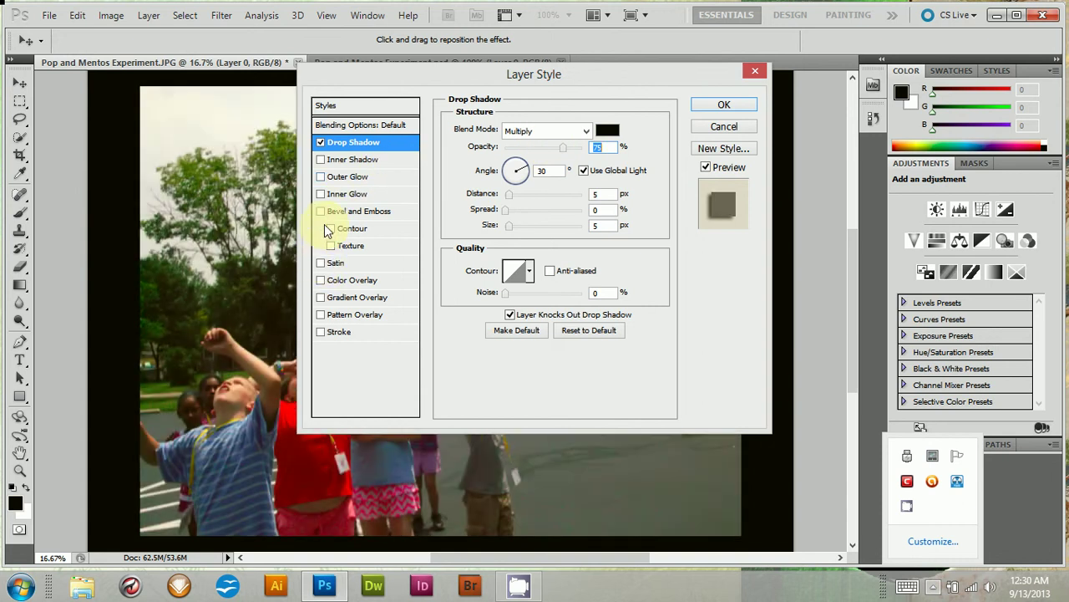
click(321, 211)
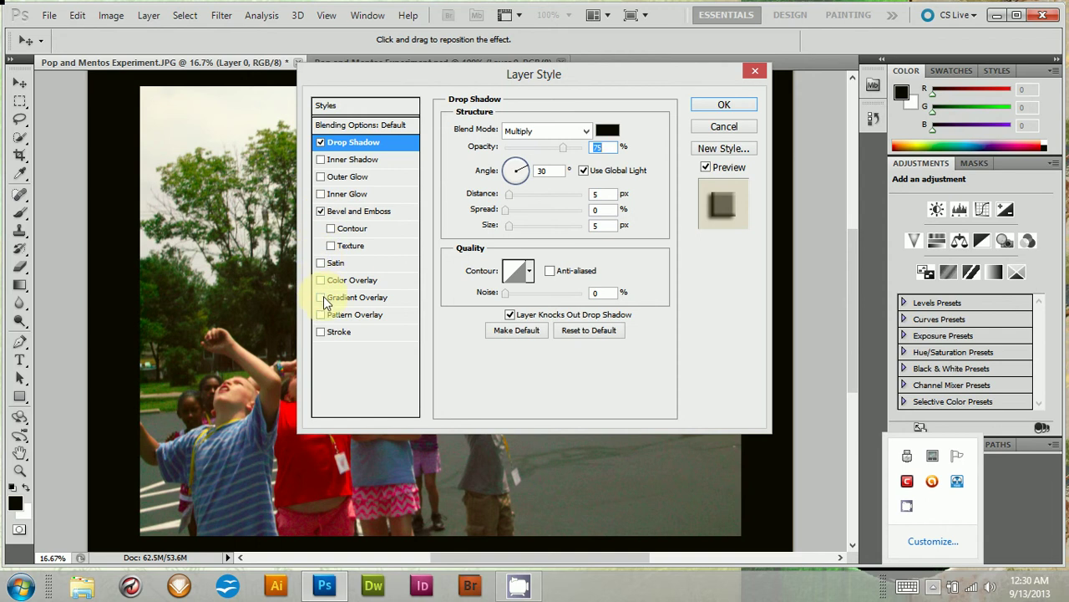
click(321, 332)
click(321, 331)
click(321, 332)
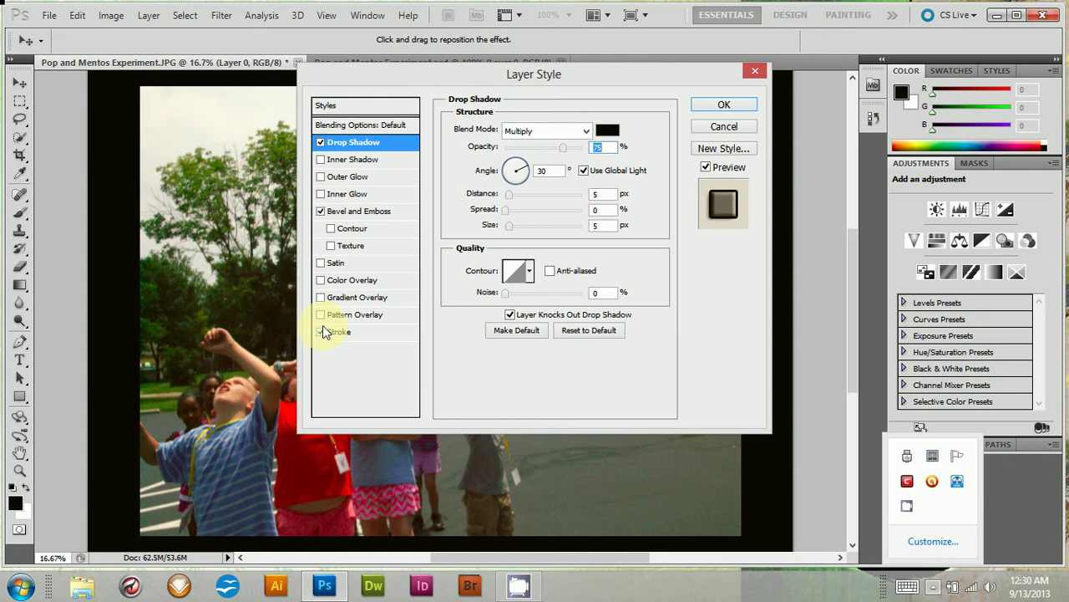
click(321, 196)
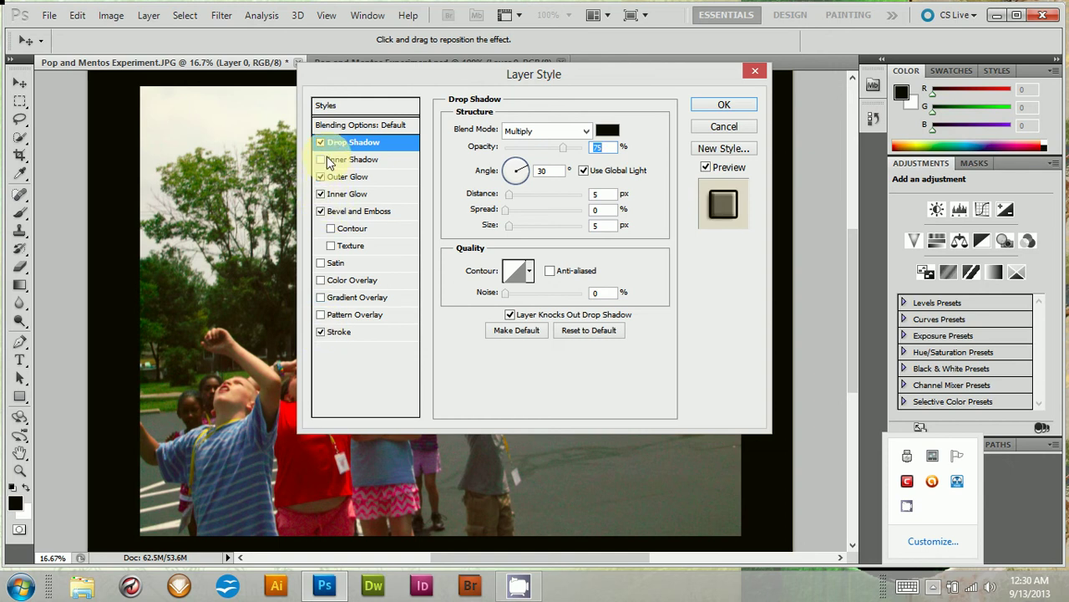
click(321, 159)
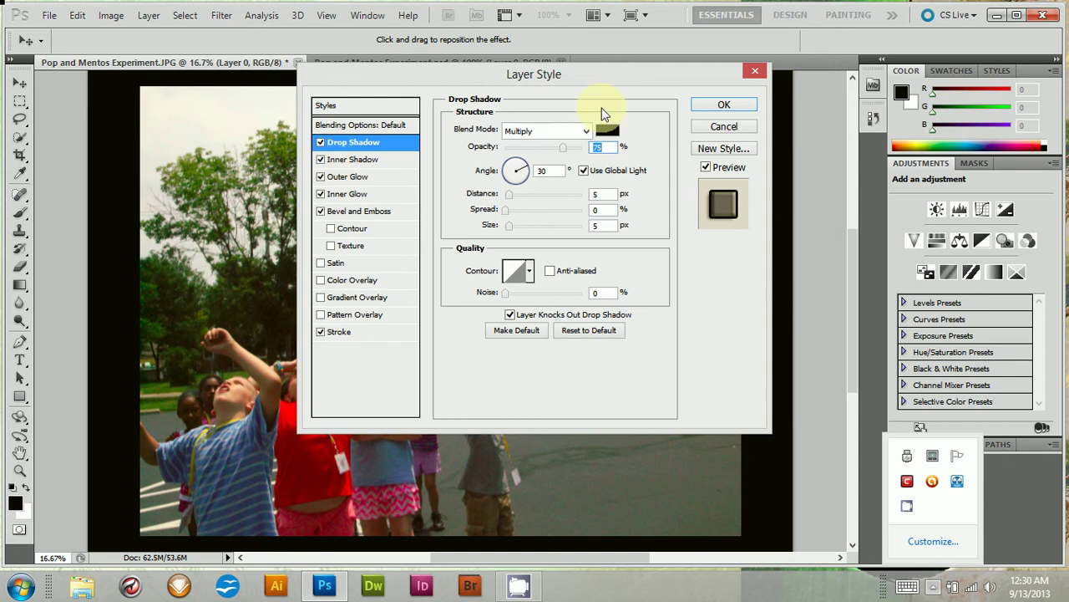
click(705, 107)
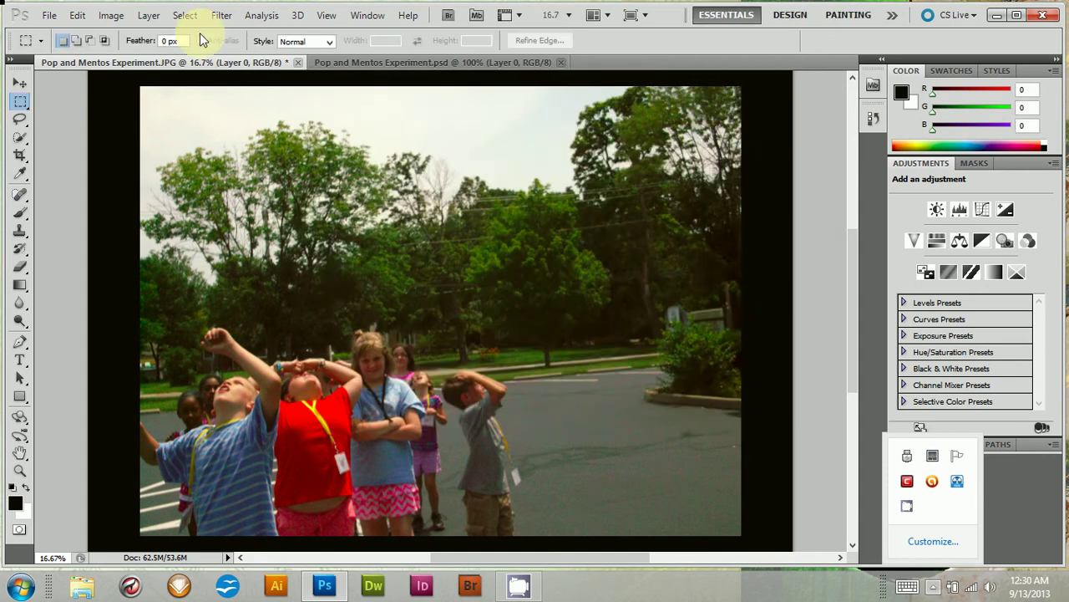
Try saving over the open PSD, dismiss the error, and show Pop and Mentos Experiment.psd
click(52, 15)
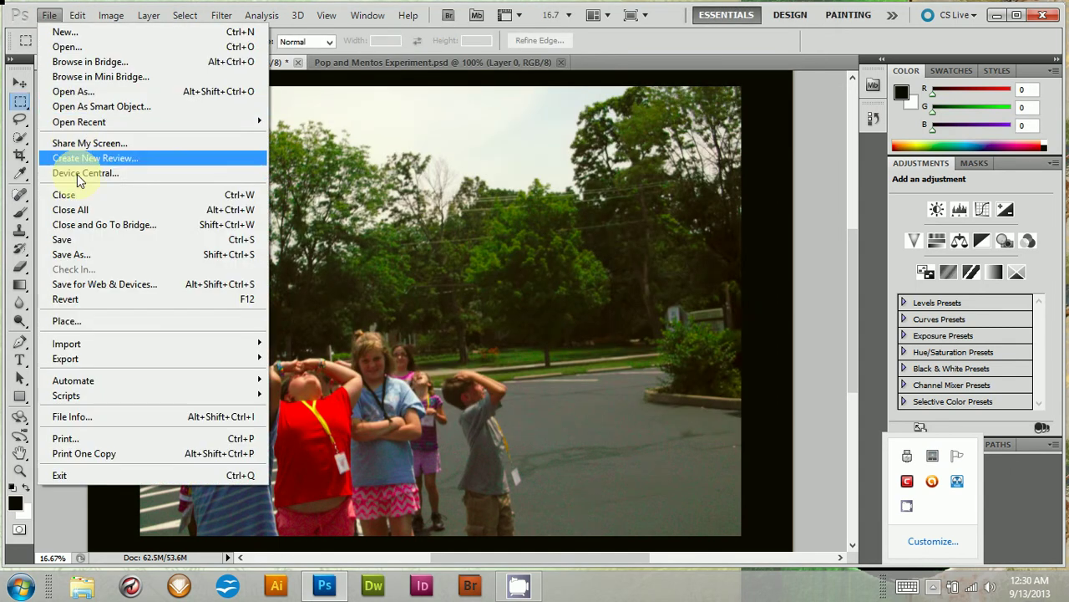
click(109, 240)
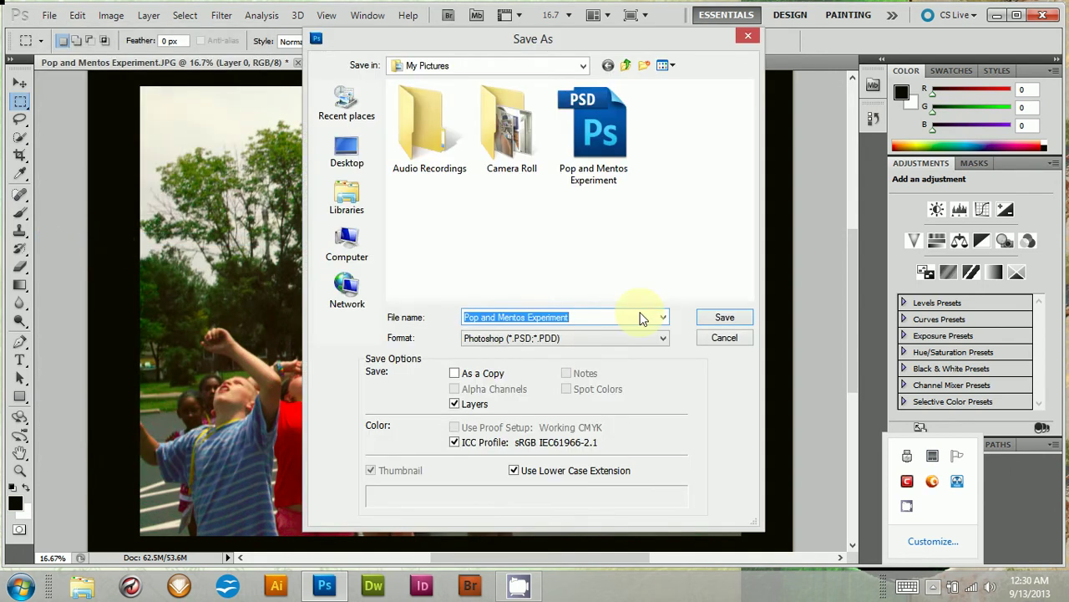
click(717, 319)
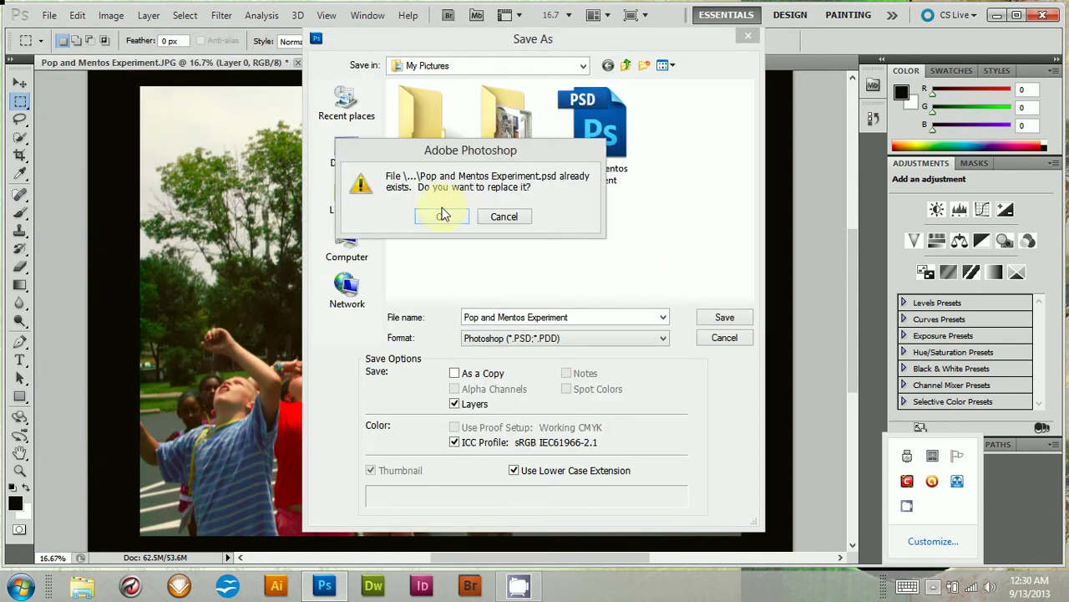
click(441, 217)
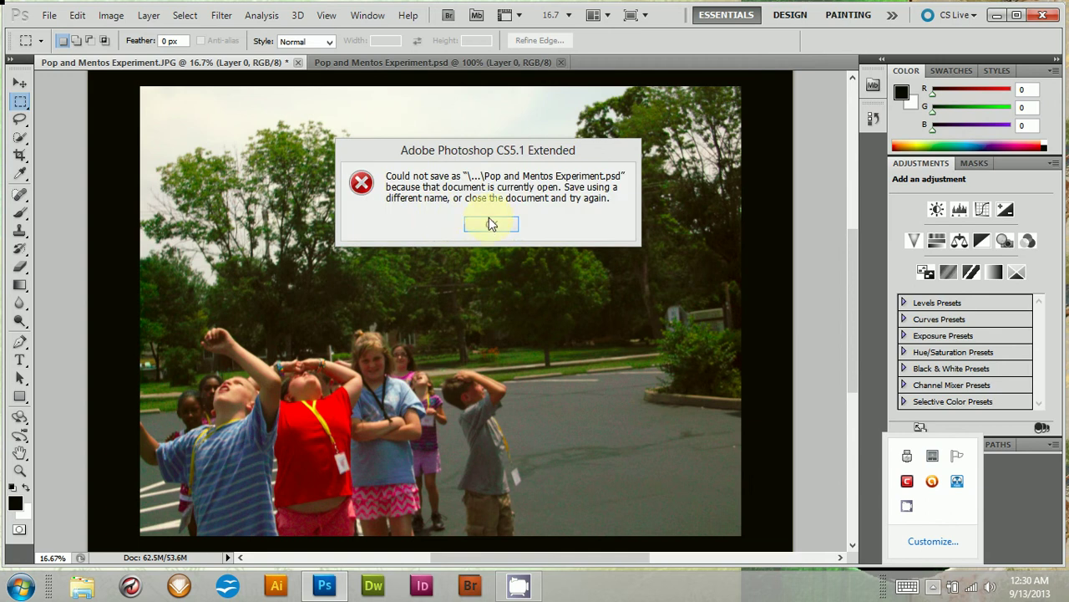
click(489, 224)
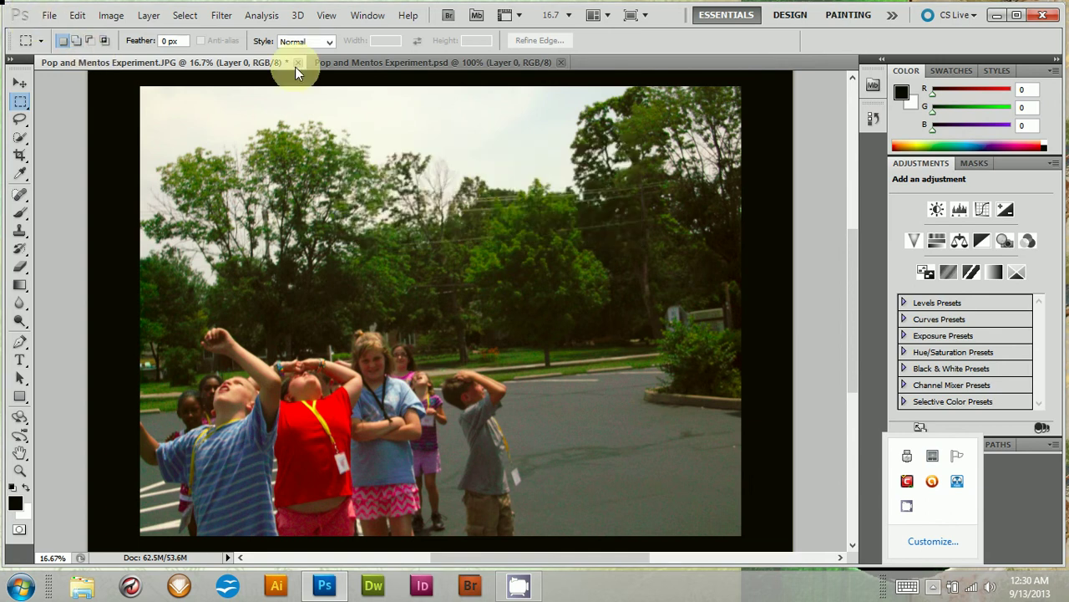
click(330, 64)
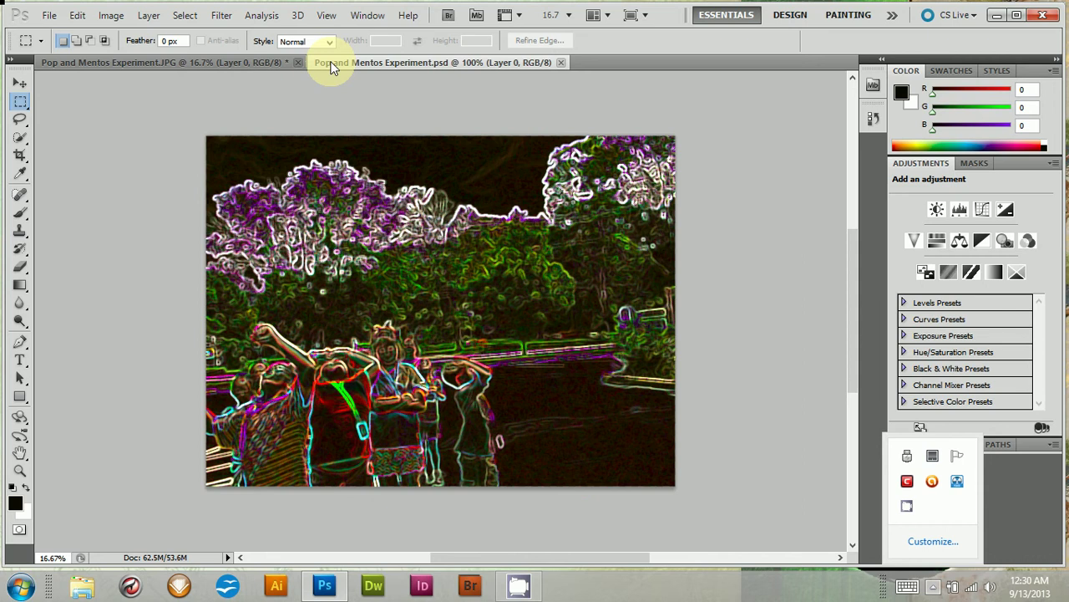
click(330, 64)
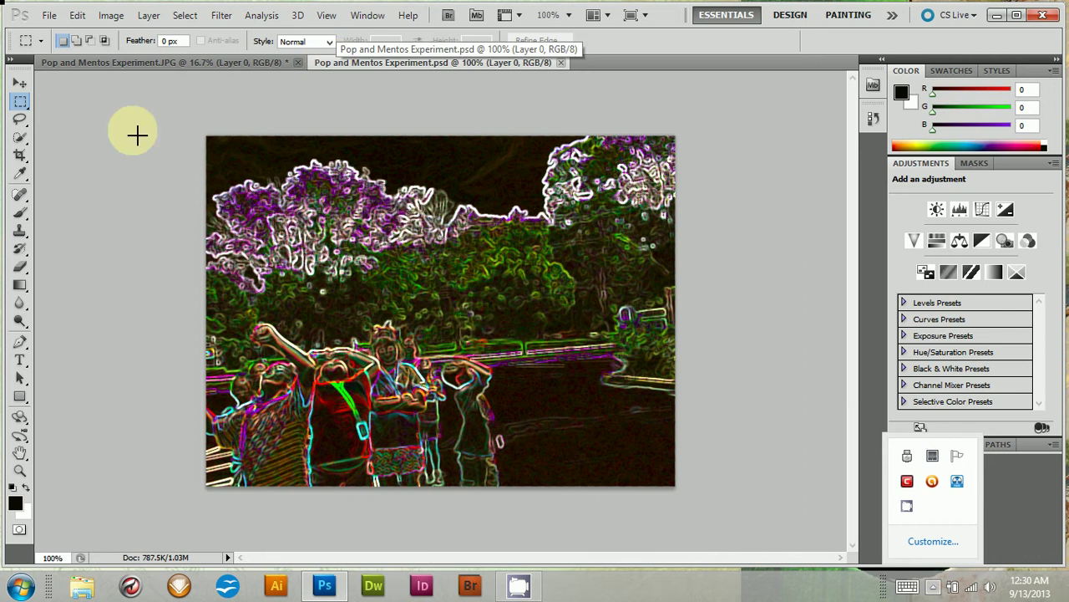
click(934, 586)
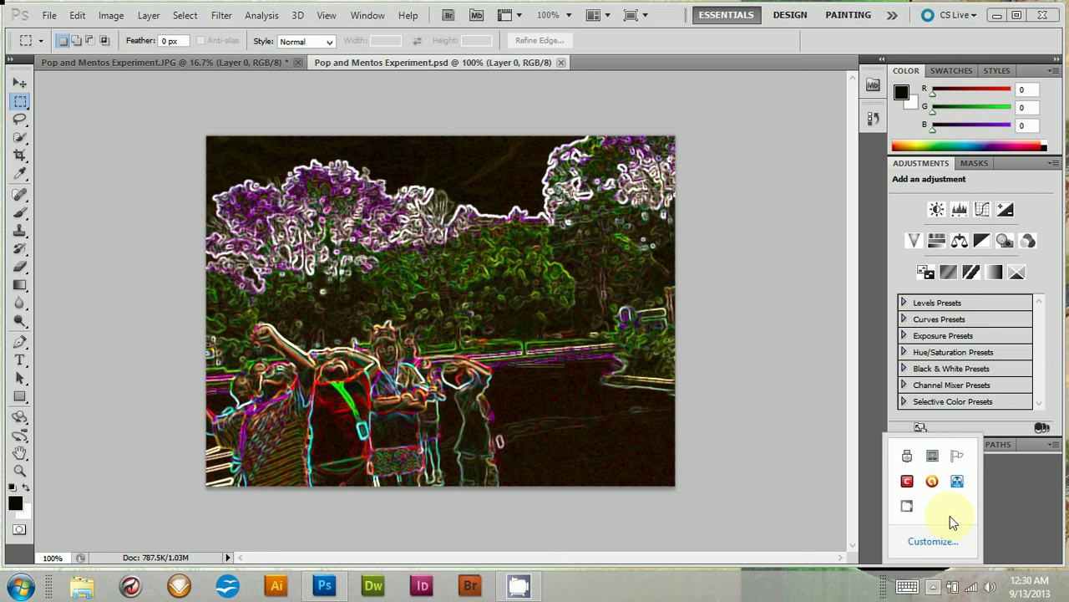
right_click(909, 504)
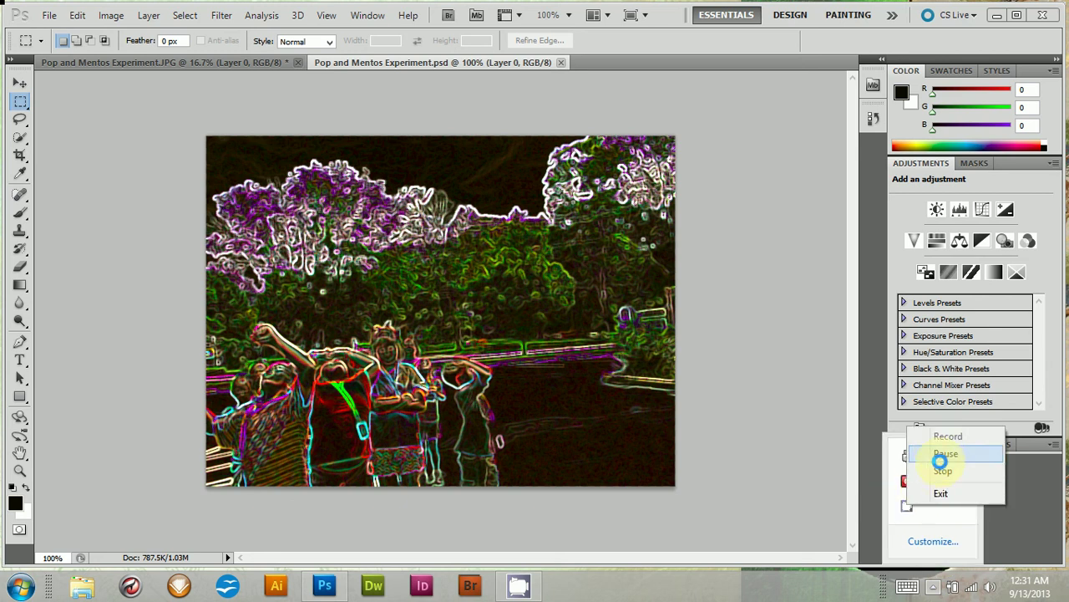